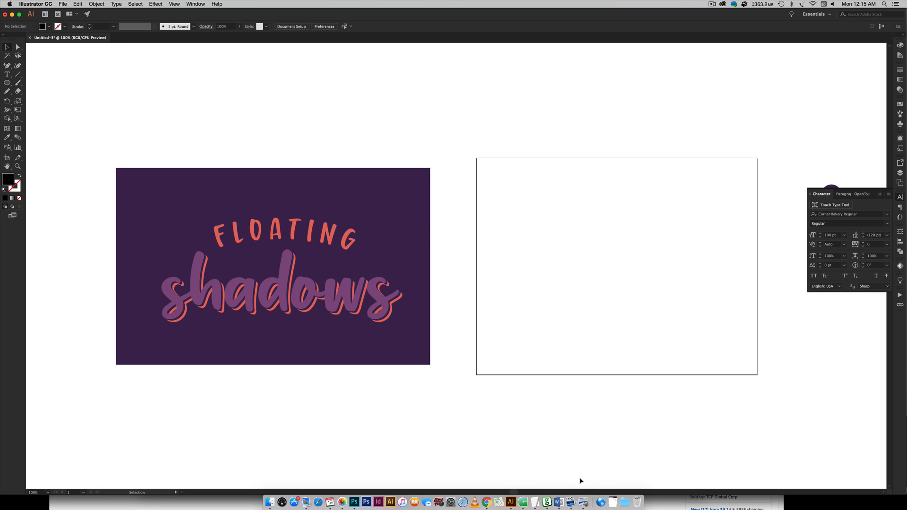
Browse the Corner Bakery font preview image to review its lettering styles.
{"action": "left_click", "coordinate": [584, 503]}
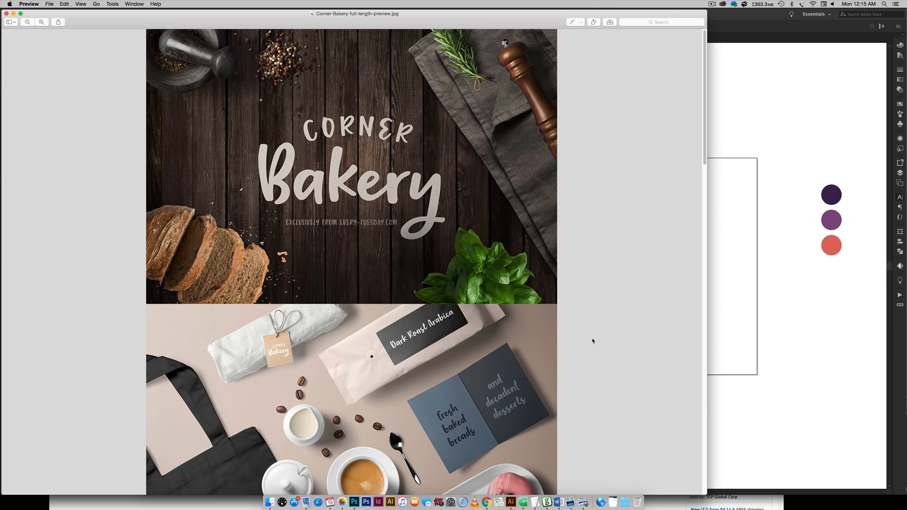
{"action": "scroll", "coordinate": [593, 341], "scroll_direction": "down", "scroll_amount": 5}
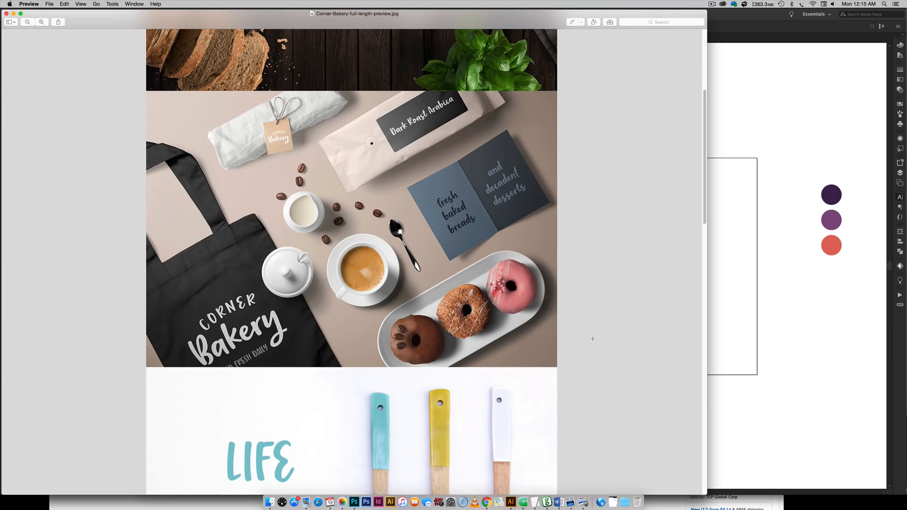
{"action": "scroll", "coordinate": [592, 338], "scroll_direction": "down", "scroll_amount": 2}
{"action": "scroll", "coordinate": [592, 339], "scroll_direction": "down", "scroll_amount": 2}
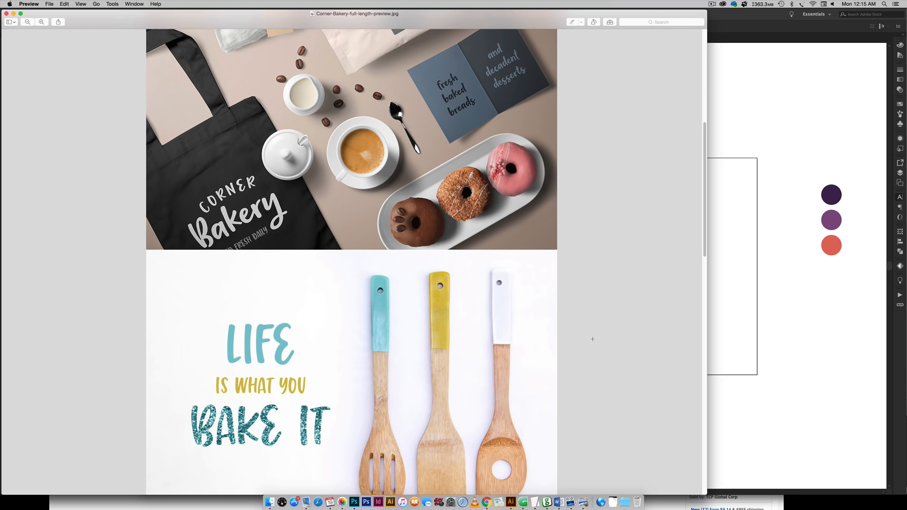
{"action": "scroll", "coordinate": [593, 339], "scroll_direction": "down", "scroll_amount": 4}
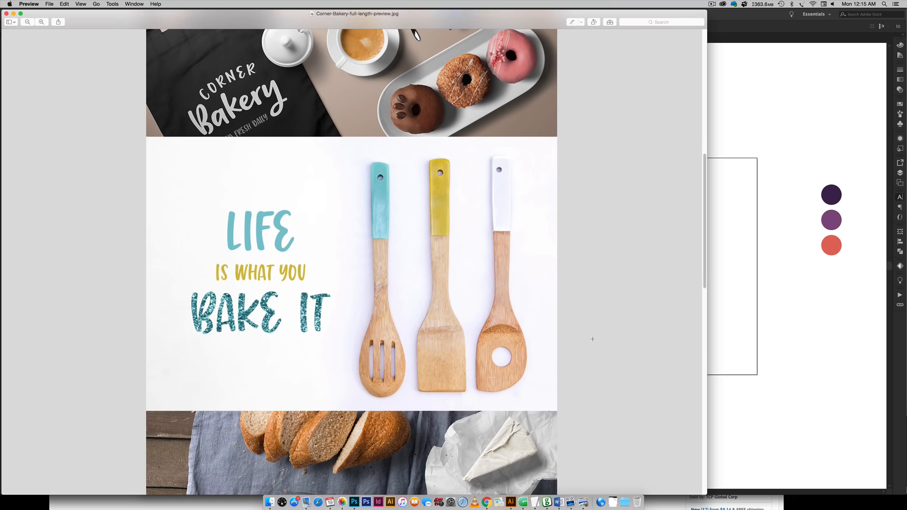
{"action": "scroll", "coordinate": [593, 339], "scroll_direction": "down", "scroll_amount": 3}
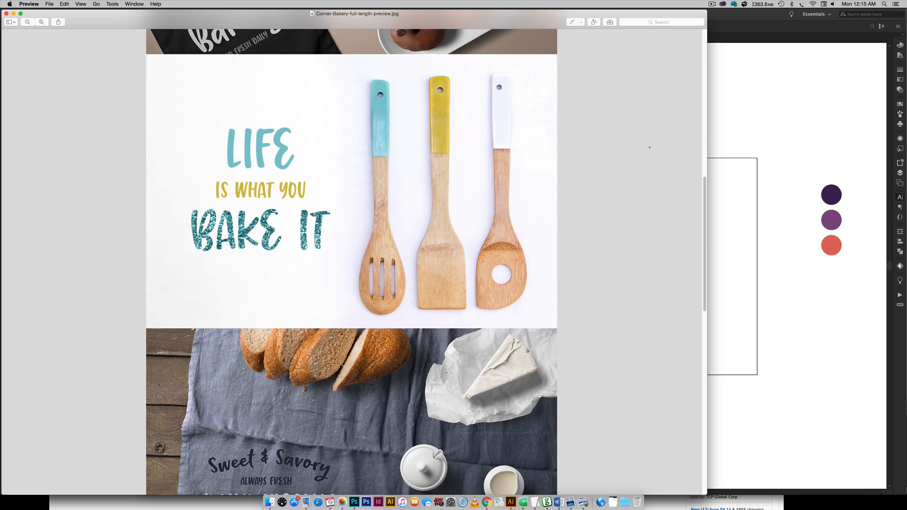
{"action": "scroll", "coordinate": [650, 147], "scroll_direction": "down", "scroll_amount": 10}
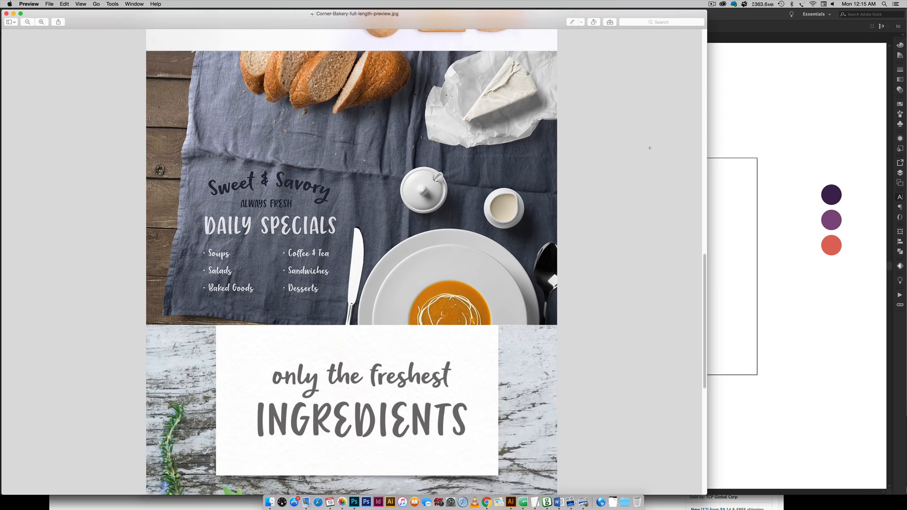
{"action": "scroll", "coordinate": [649, 148], "scroll_direction": "down", "scroll_amount": 5}
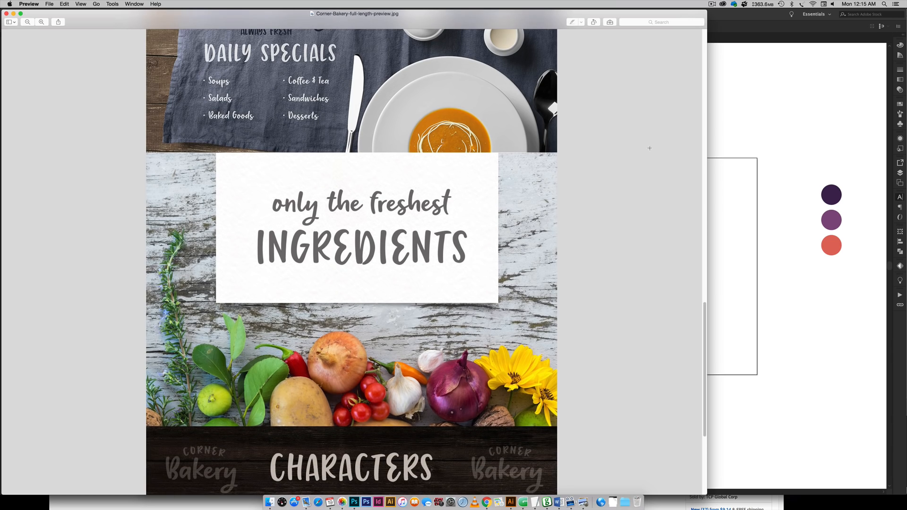
{"action": "scroll", "coordinate": [650, 147], "scroll_direction": "down", "scroll_amount": 6}
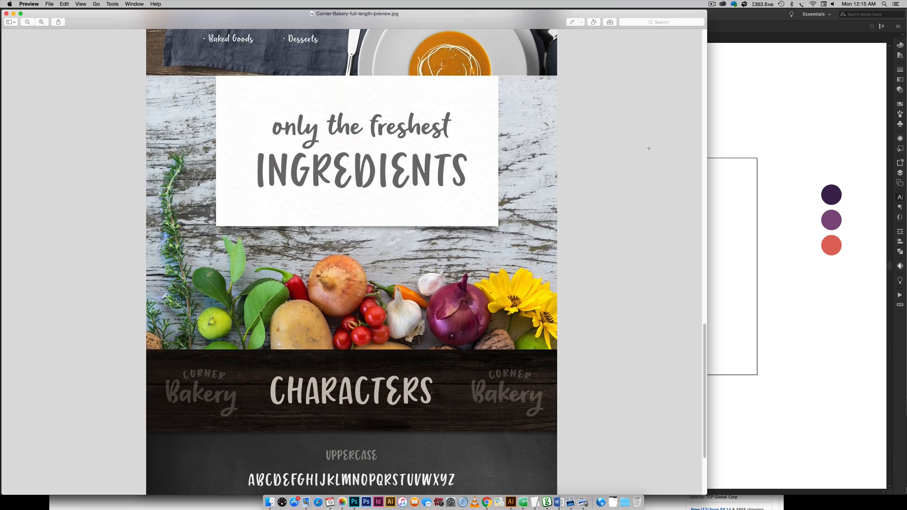
{"action": "scroll", "coordinate": [648, 148], "scroll_direction": "down", "scroll_amount": 2}
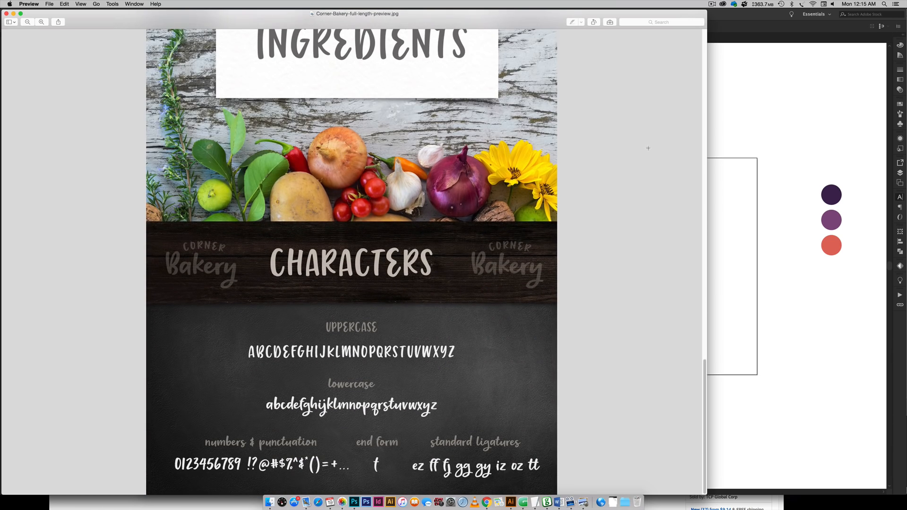
{"action": "left_click", "coordinate": [751, 158]}
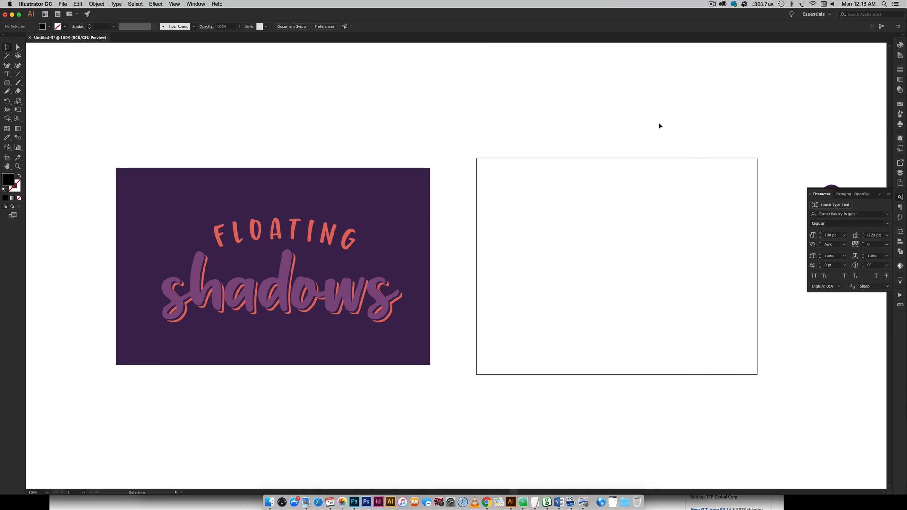
Inspect the fill colors of the three swatch circles beside the artboard in the Color panel.
{"action": "scroll", "coordinate": [653, 129], "scroll_direction": "right", "scroll_amount": 3}
{"action": "scroll", "coordinate": [652, 129], "scroll_direction": "right", "scroll_amount": 4}
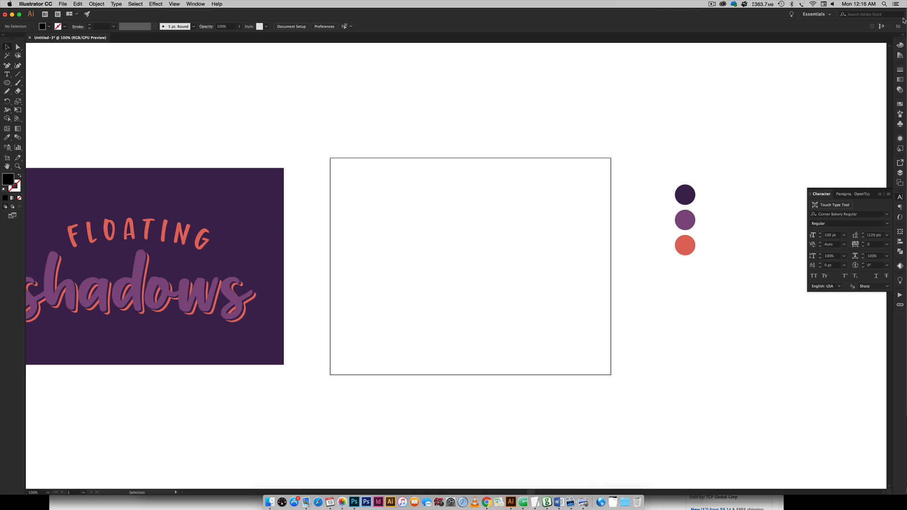
{"action": "left_click", "coordinate": [900, 45]}
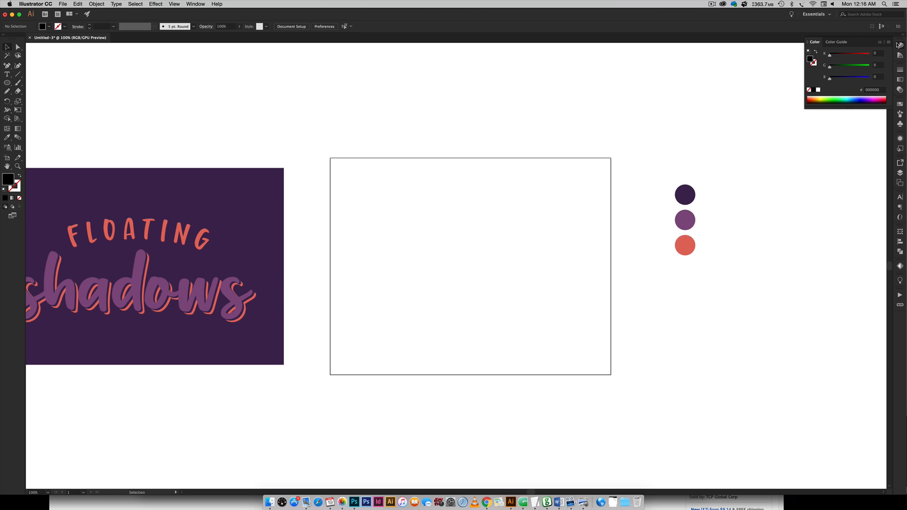
{"action": "left_click", "coordinate": [685, 193]}
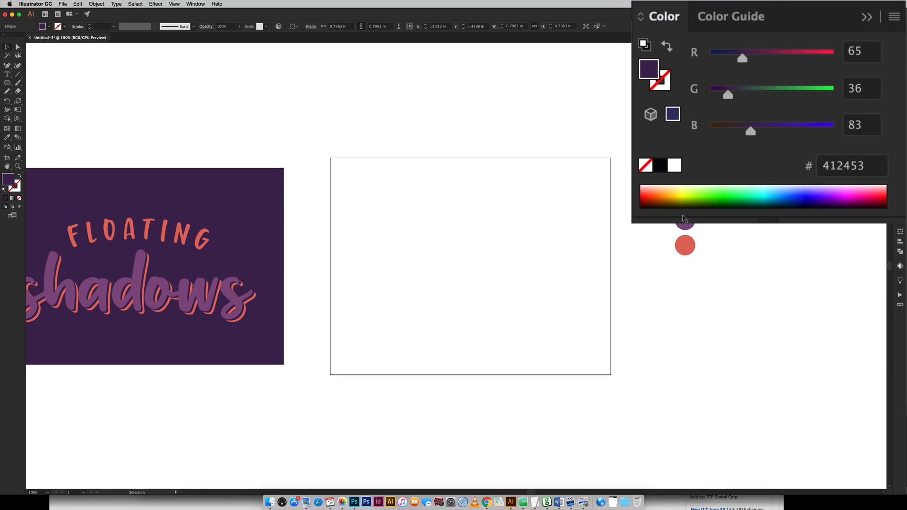
{"action": "left_click", "coordinate": [683, 218]}
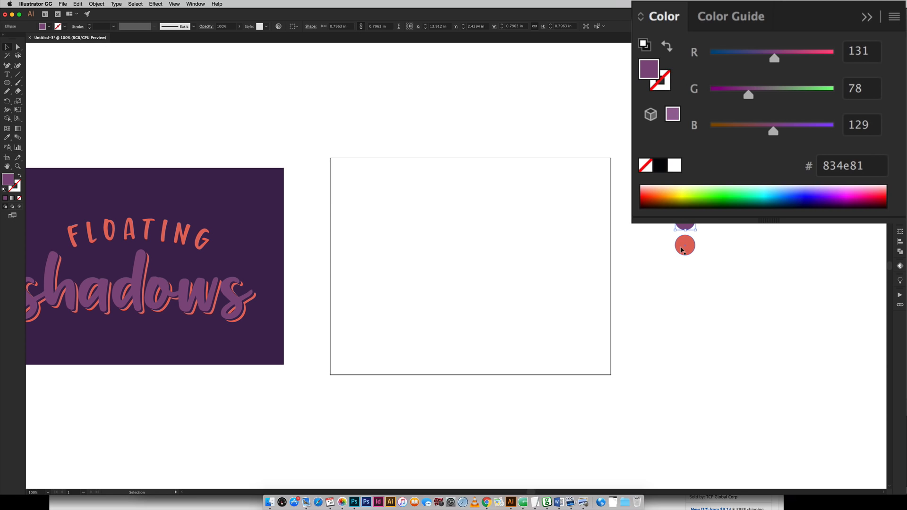
{"action": "left_click", "coordinate": [682, 250]}
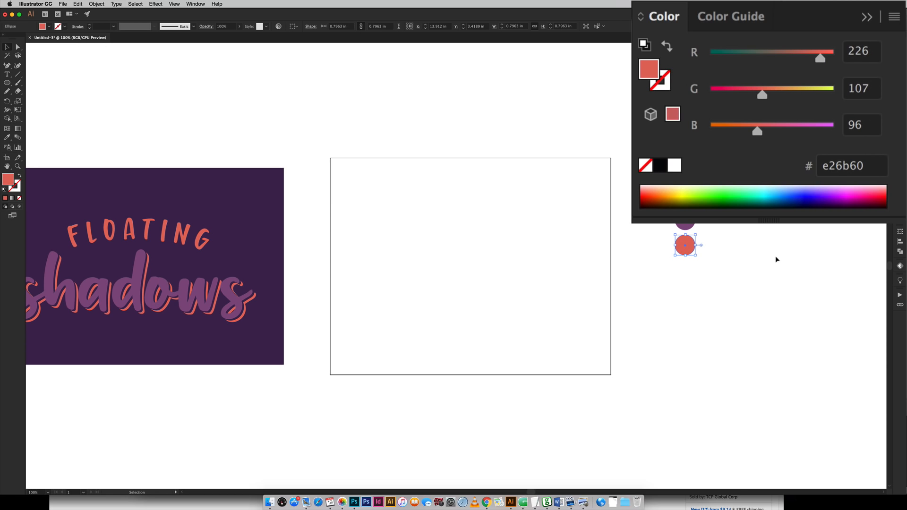
{"action": "left_click", "coordinate": [518, 268]}
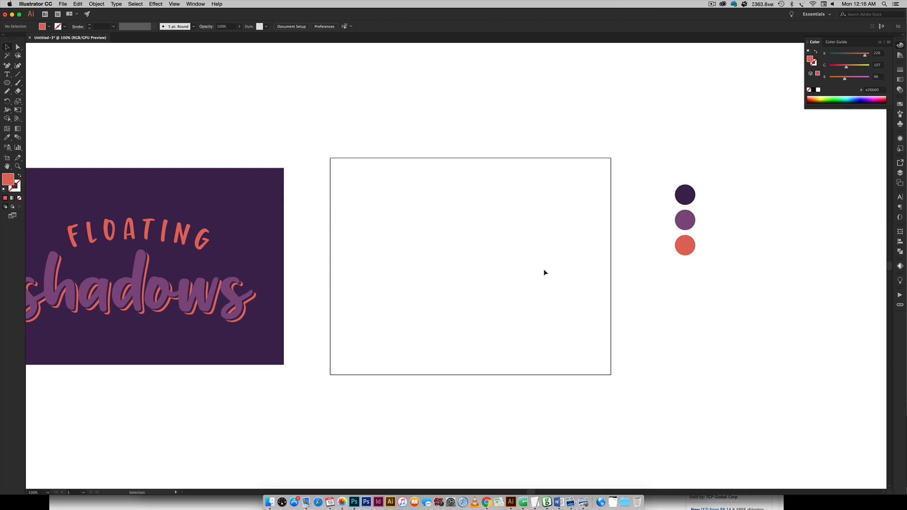
Type the word shadows with the Type tool on the empty artboard.
{"action": "scroll", "coordinate": [489, 253], "scroll_direction": "left", "scroll_amount": 5}
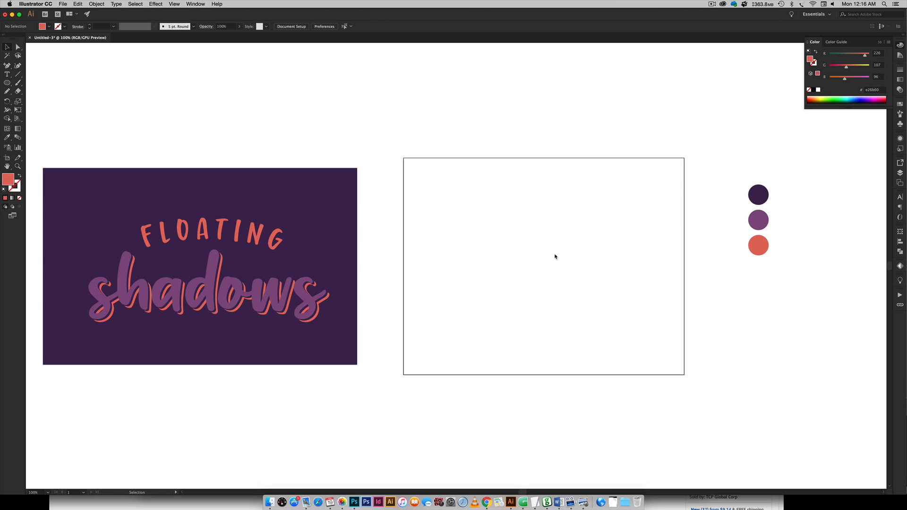
{"action": "scroll", "coordinate": [543, 262], "scroll_direction": "right", "scroll_amount": 5}
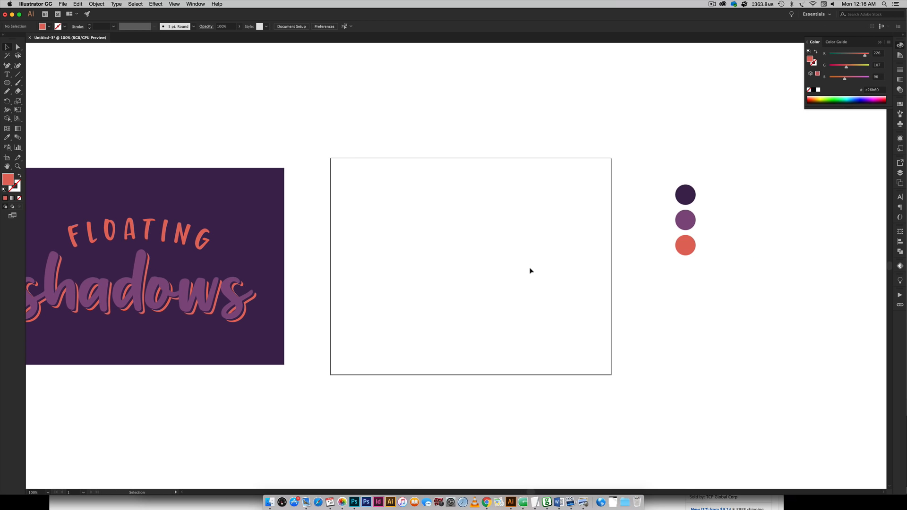
{"action": "key", "text": "t"}
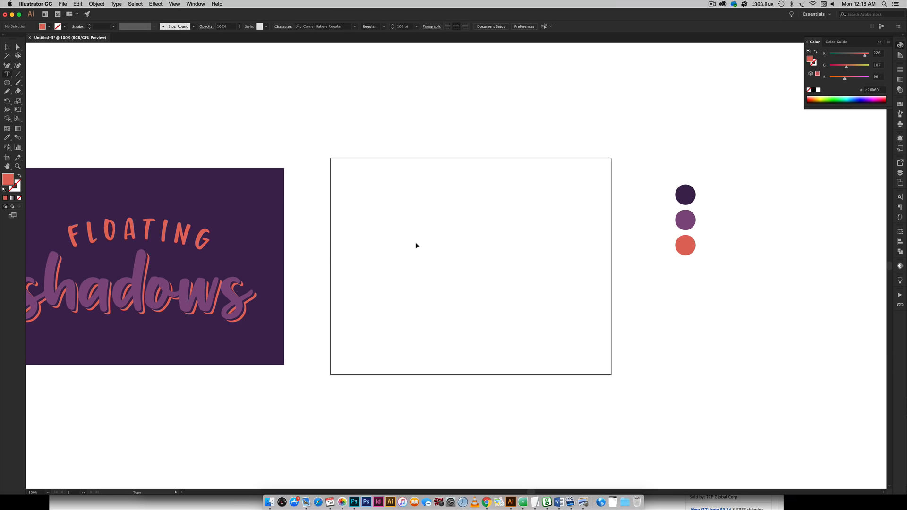
{"action": "left_click", "coordinate": [407, 245]}
{"action": "type", "text": "shadows"}
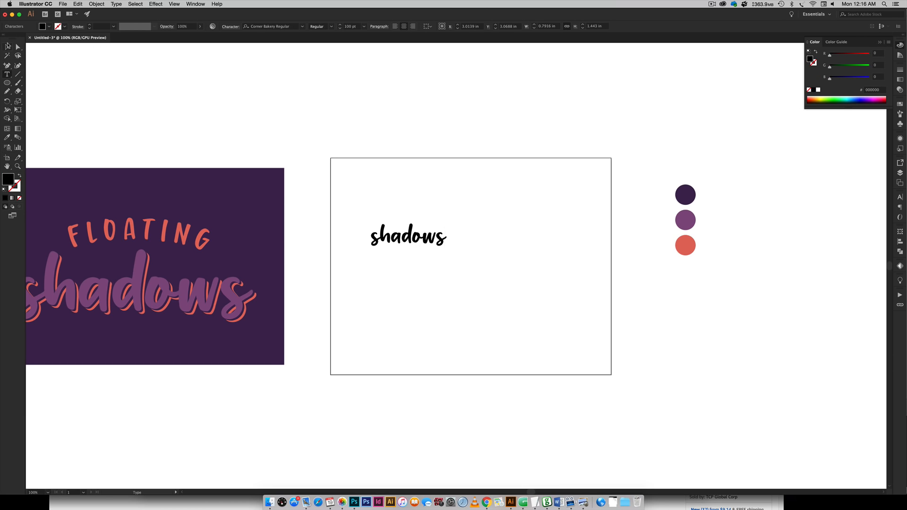
{"action": "key", "text": "Escape"}
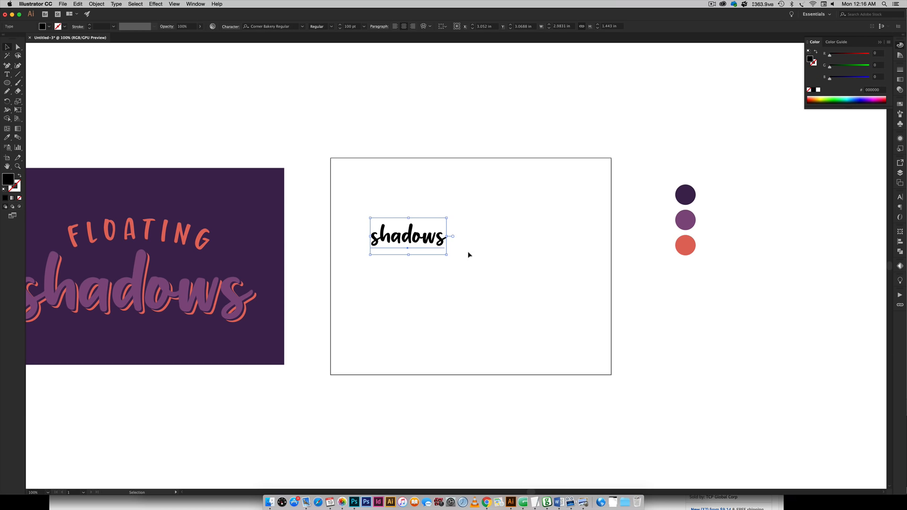
Scale up the shadows text and move it to the middle of the artboard.
{"action": "left_click_drag", "start_coordinate": [408, 254], "coordinate": [409, 322]}
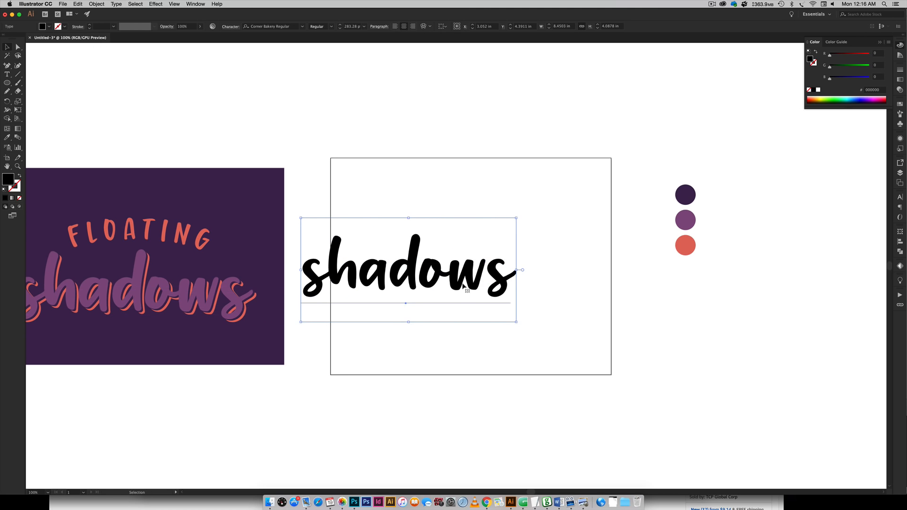
{"action": "left_click_drag", "start_coordinate": [458, 281], "coordinate": [517, 278]}
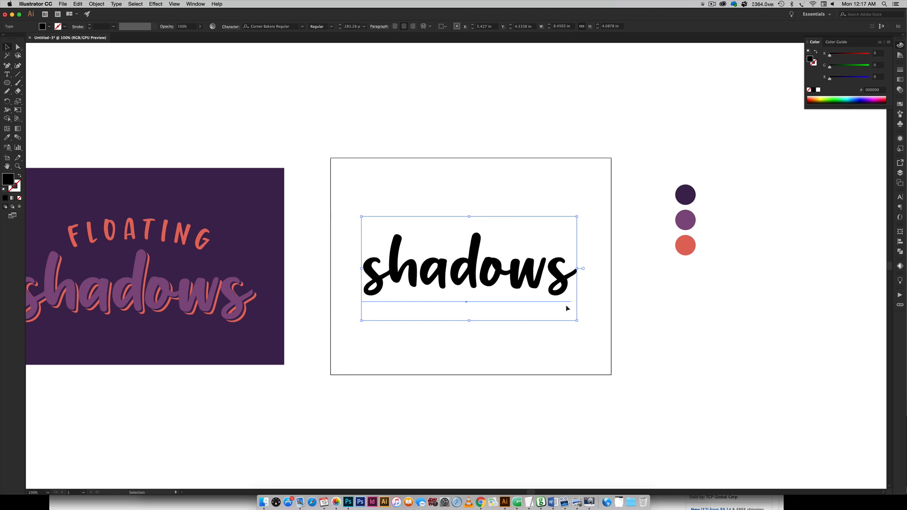
Fill the text with the dark purple swatch color using the Eyedropper tool.
{"action": "key", "text": "i"}
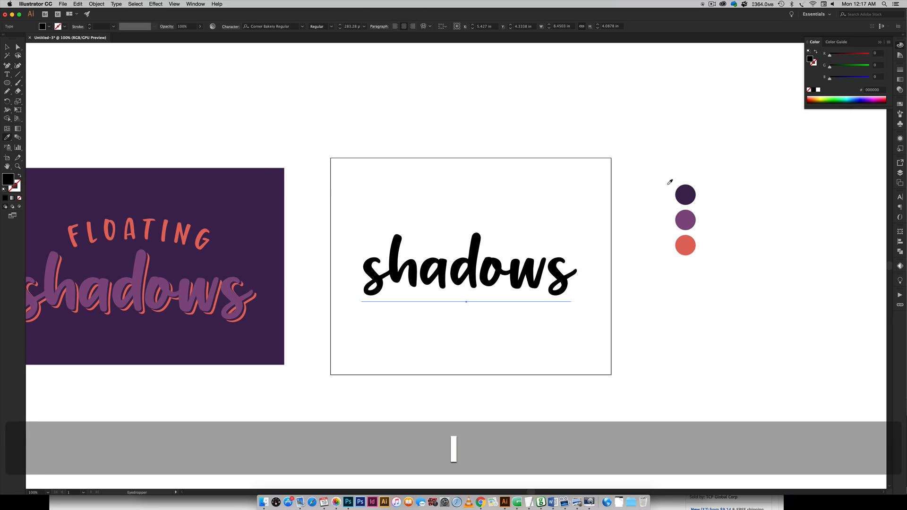
{"action": "left_click", "coordinate": [684, 194]}
{"action": "key", "text": "v"}
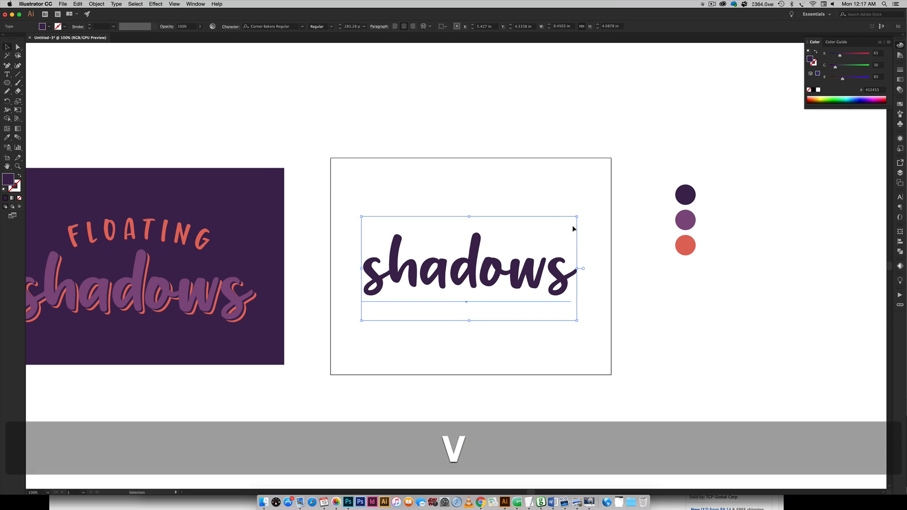
{"action": "left_click", "coordinate": [571, 174]}
Nudge the text slightly to the right on the artboard.
{"action": "scroll", "coordinate": [510, 310], "scroll_direction": "right", "scroll_amount": 5}
{"action": "mouse_move", "coordinate": [458, 290]}
{"action": "left_mouse_down"}
{"action": "mouse_move", "coordinate": [477, 285]}
{"action": "mouse_move", "coordinate": [463, 289]}
{"action": "left_mouse_up"}
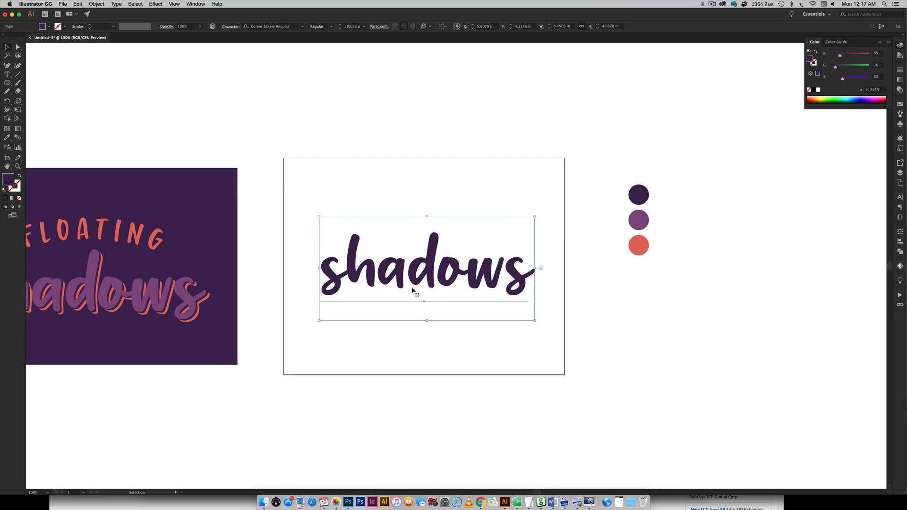
{"action": "key", "text": "super+equal"}
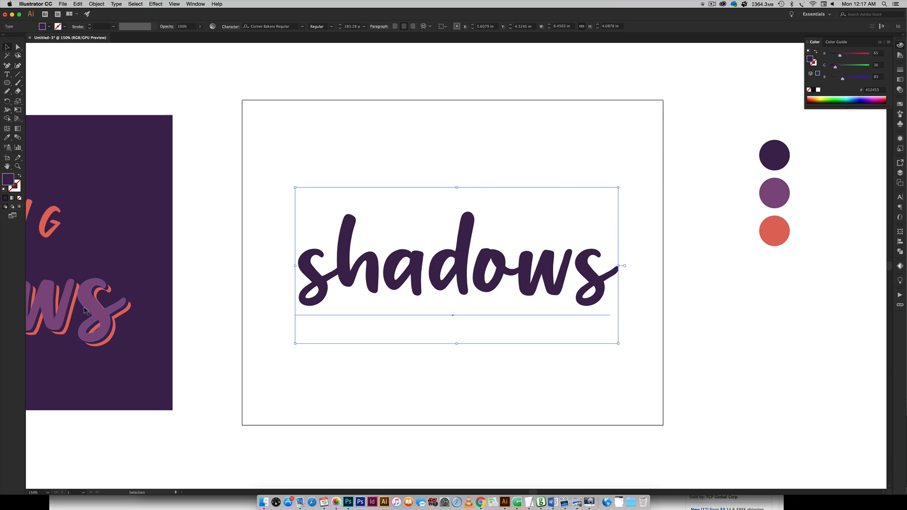
{"action": "scroll", "coordinate": [243, 288], "scroll_direction": "left", "scroll_amount": 10}
{"action": "scroll", "coordinate": [241, 293], "scroll_direction": "right", "scroll_amount": 13}
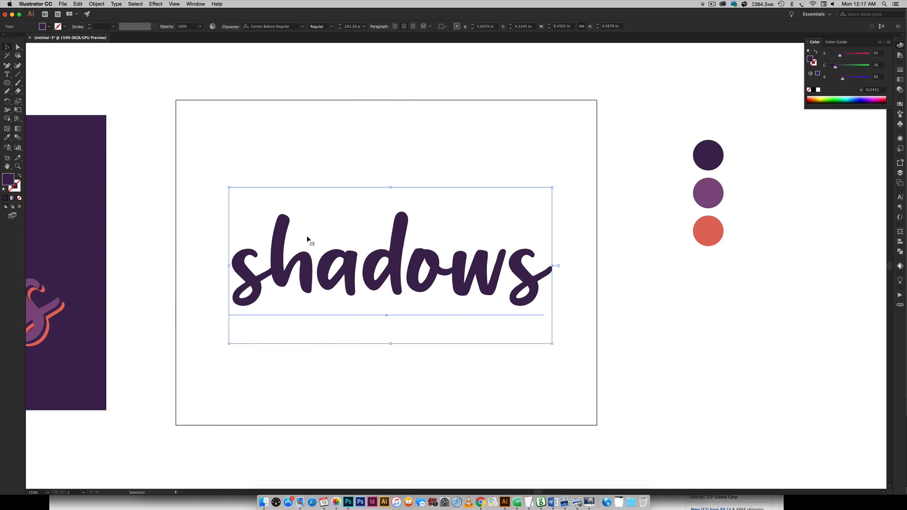
Expand the text object into outlines with Object and Fill checked.
{"action": "left_click", "coordinate": [97, 4]}
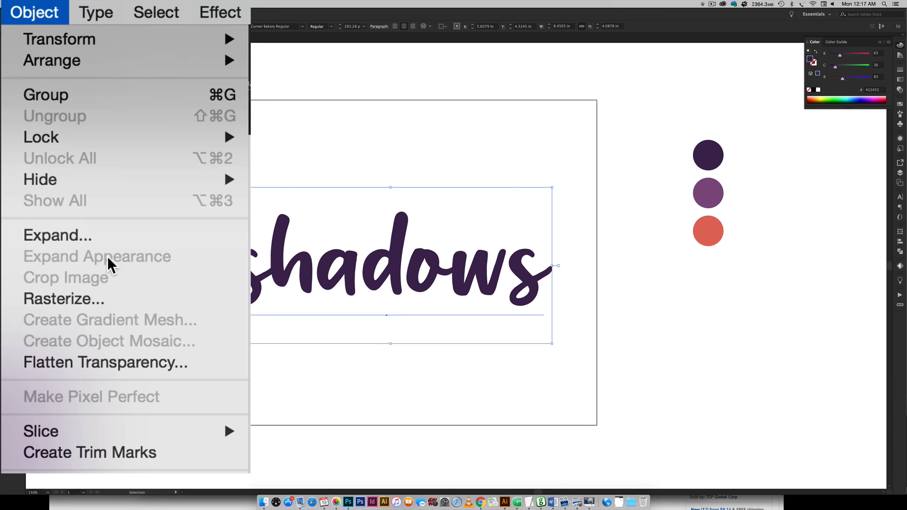
{"action": "left_click", "coordinate": [102, 76]}
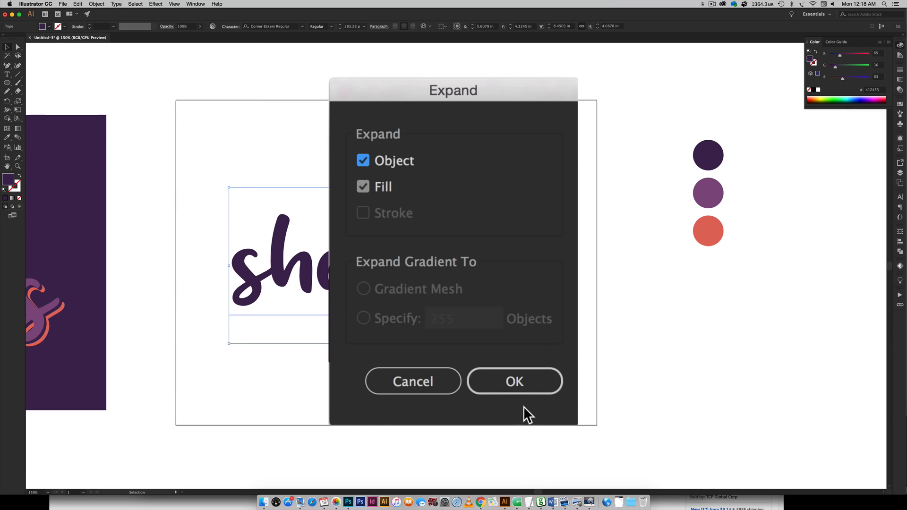
{"action": "left_click", "coordinate": [517, 385]}
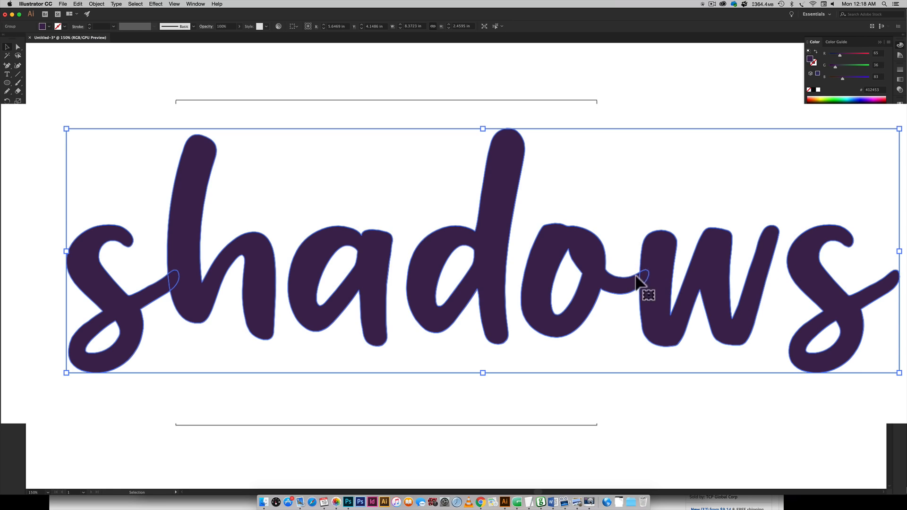
Unite the expanded letter shapes into one shape with Pathfinder.
{"action": "left_click", "coordinate": [901, 253]}
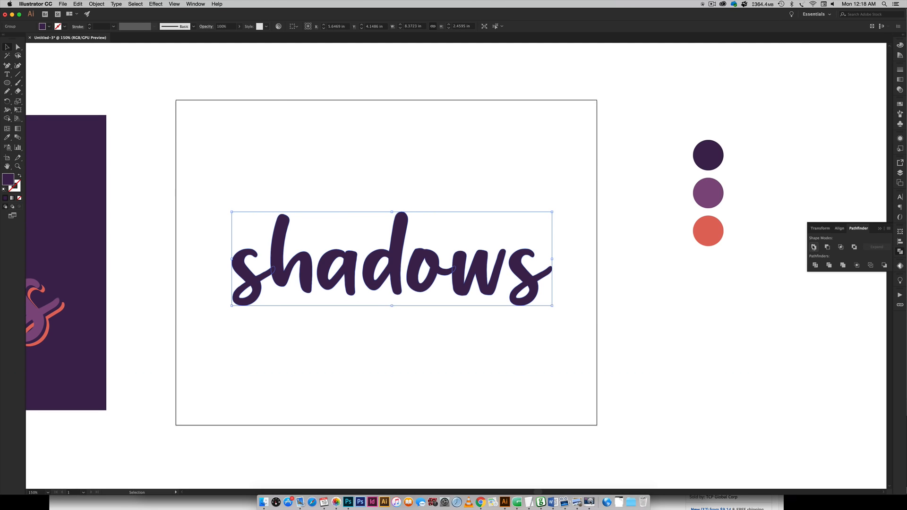
{"action": "left_click", "coordinate": [197, 4]}
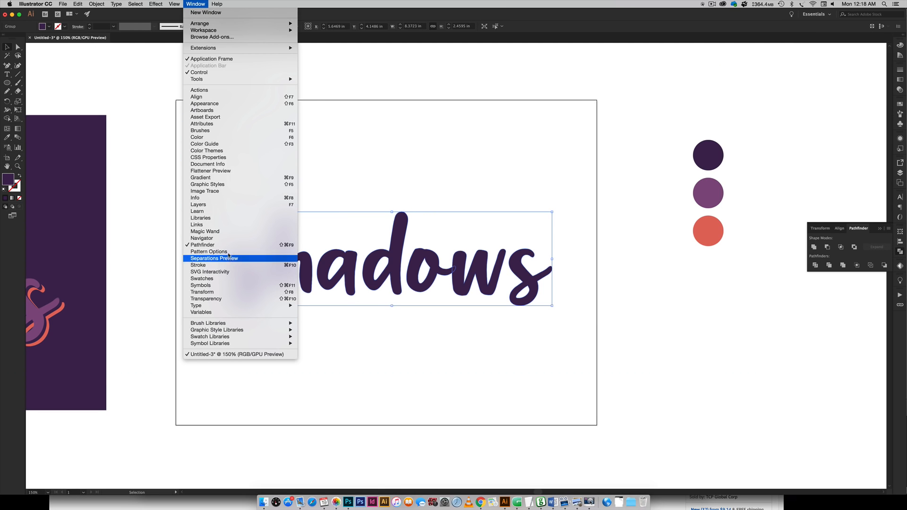
{"action": "left_click", "coordinate": [781, 301]}
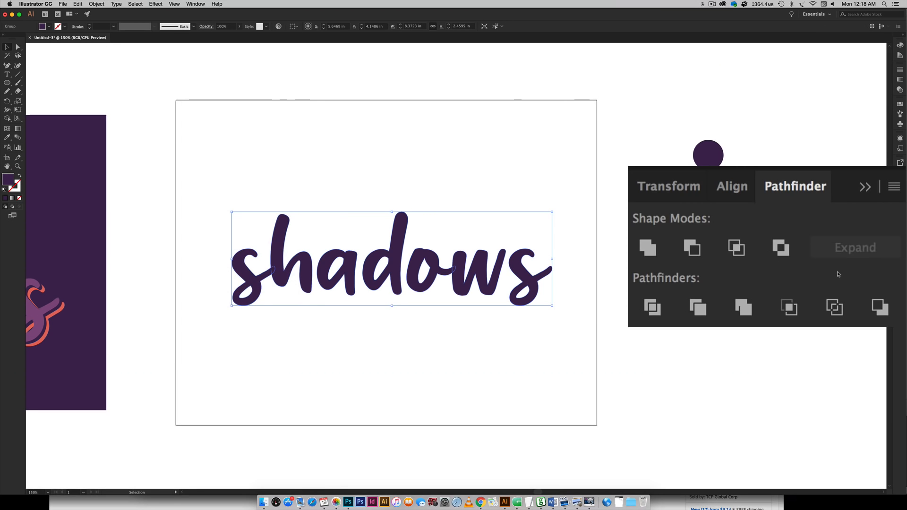
{"action": "left_click", "coordinate": [647, 242]}
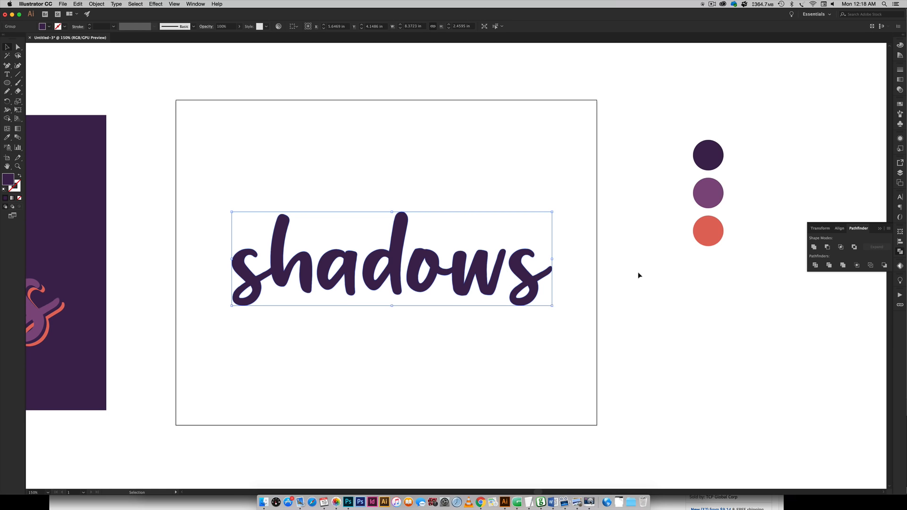
Convert the united letter shapes into a compound path.
{"action": "left_click", "coordinate": [600, 259]}
{"action": "left_click", "coordinate": [381, 270]}
{"action": "left_click", "coordinate": [95, 4]}
{"action": "mouse_move", "coordinate": [151, 232]}
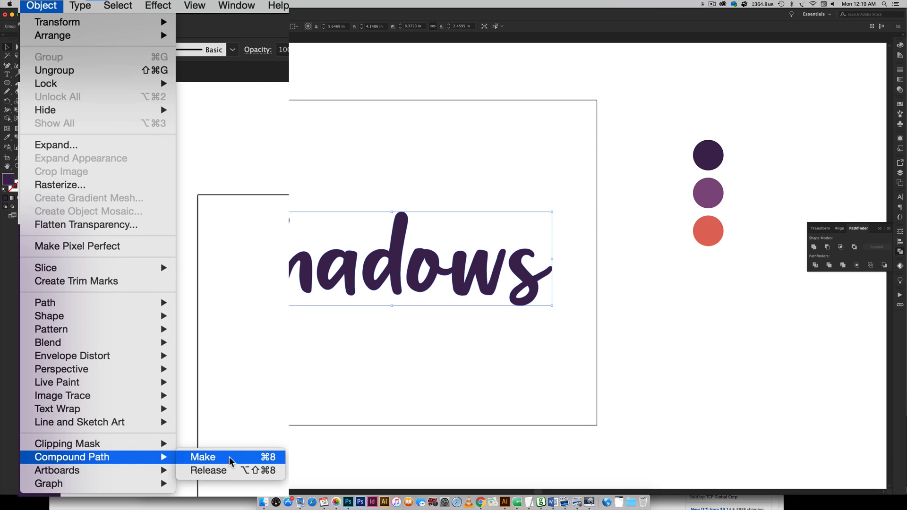
{"action": "left_click", "coordinate": [228, 461]}
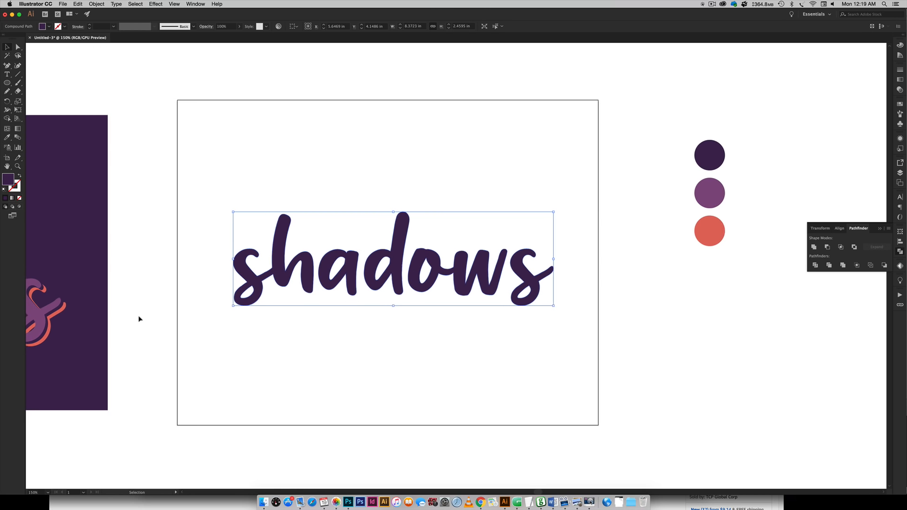
Duplicate the text and offset the copy slightly down and to the right of the original.
{"action": "scroll", "coordinate": [142, 316], "scroll_direction": "left", "scroll_amount": 3}
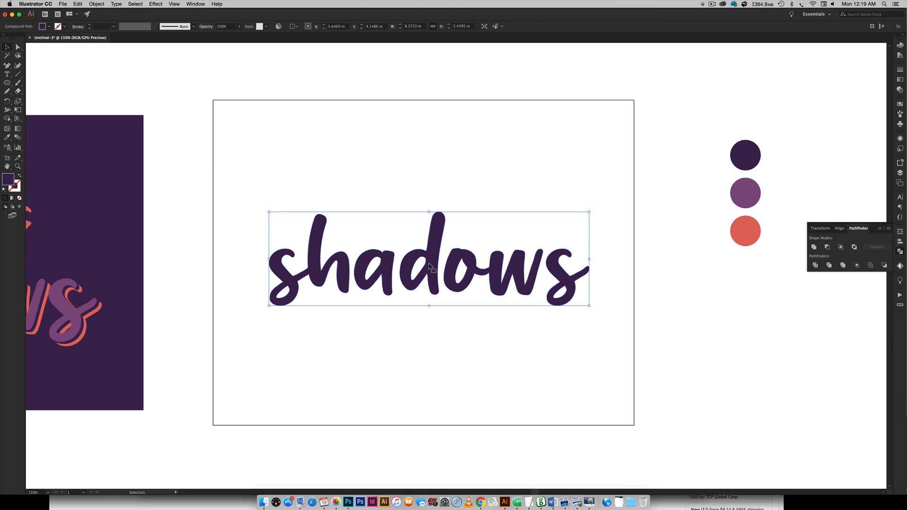
{"action": "key", "text": "alt"}
{"action": "left_click_drag", "start_coordinate": [431, 257], "coordinate": [451, 278]}
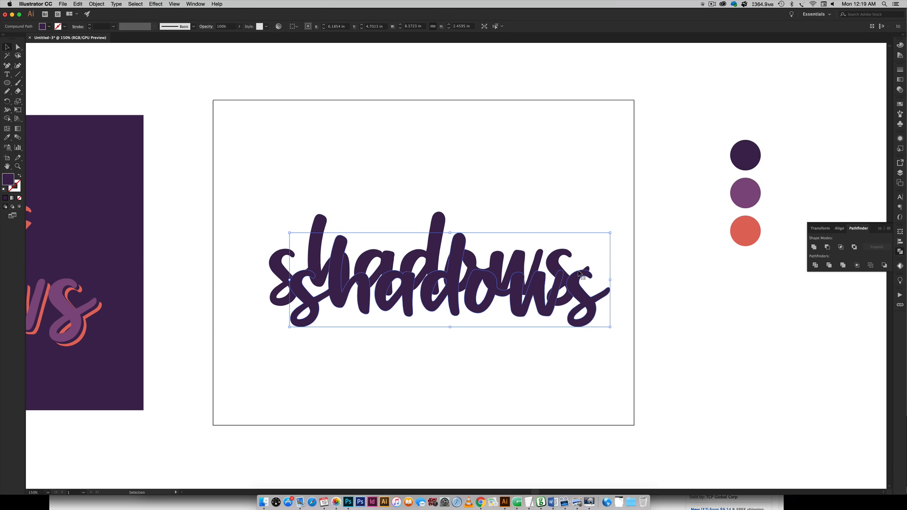
{"action": "left_click_drag", "start_coordinate": [591, 315], "coordinate": [569, 290]}
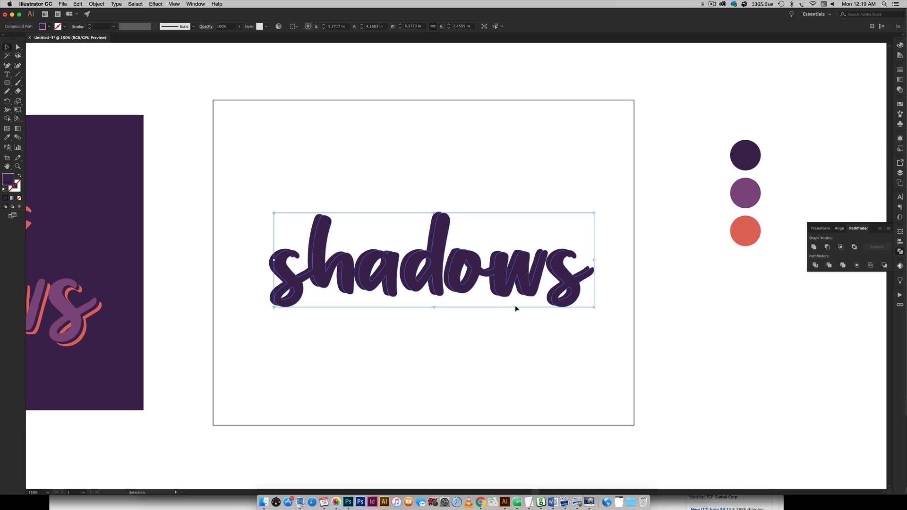
Fill the duplicate with the medium purple swatch using the Eyedropper and send it to the back.
{"action": "key", "text": "i"}
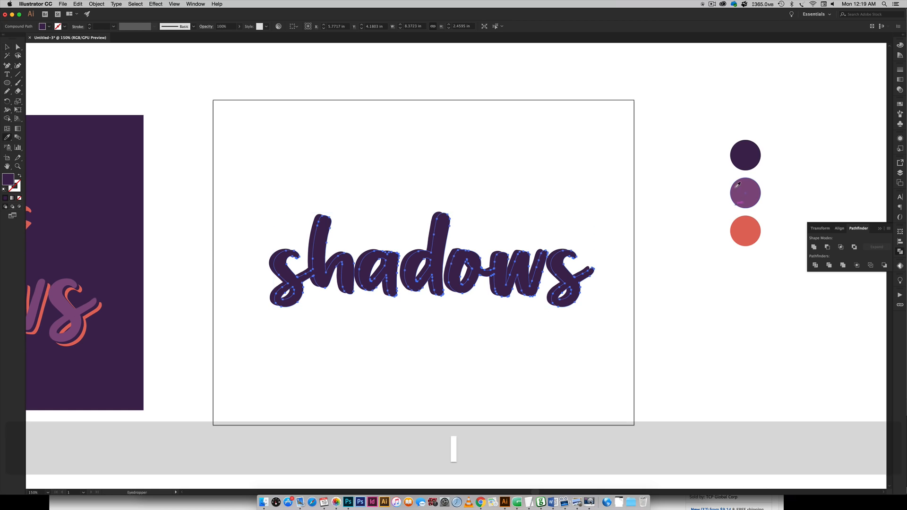
{"action": "left_click", "coordinate": [743, 184]}
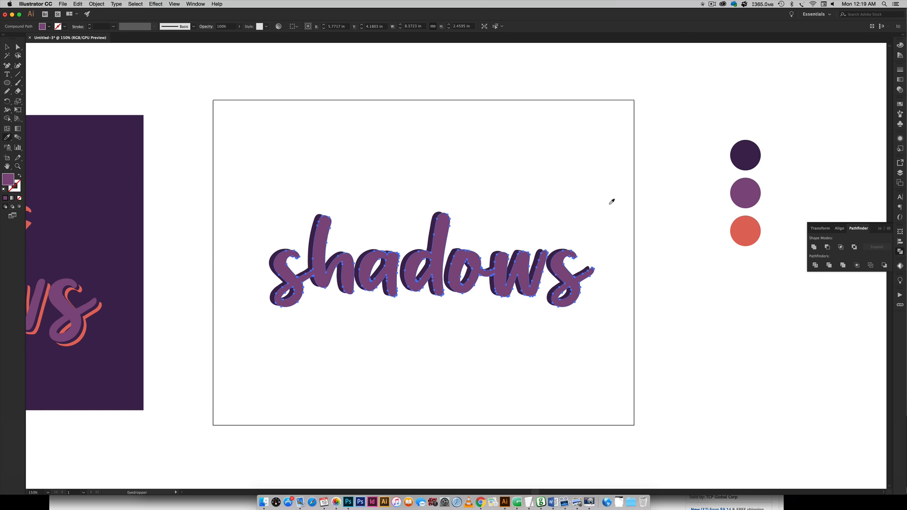
{"action": "key", "text": "v"}
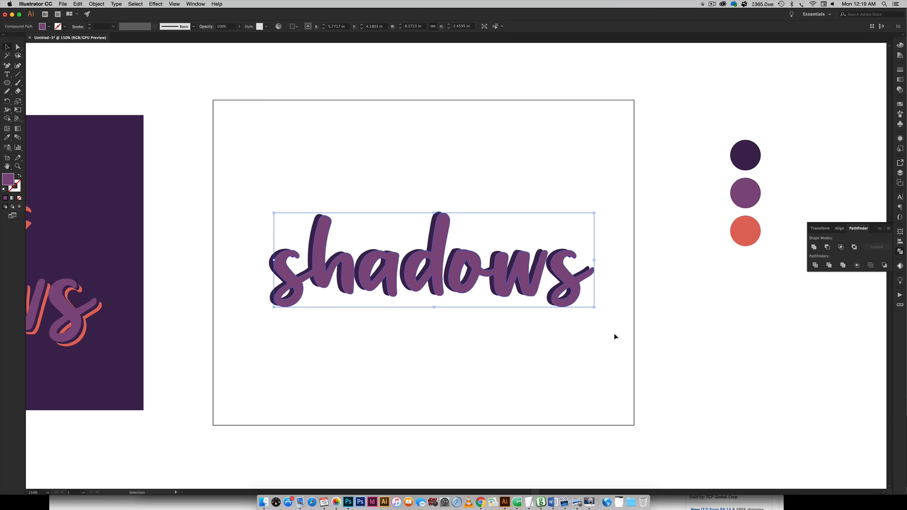
{"action": "right_click", "coordinate": [447, 231]}
{"action": "mouse_move", "coordinate": [468, 303]}
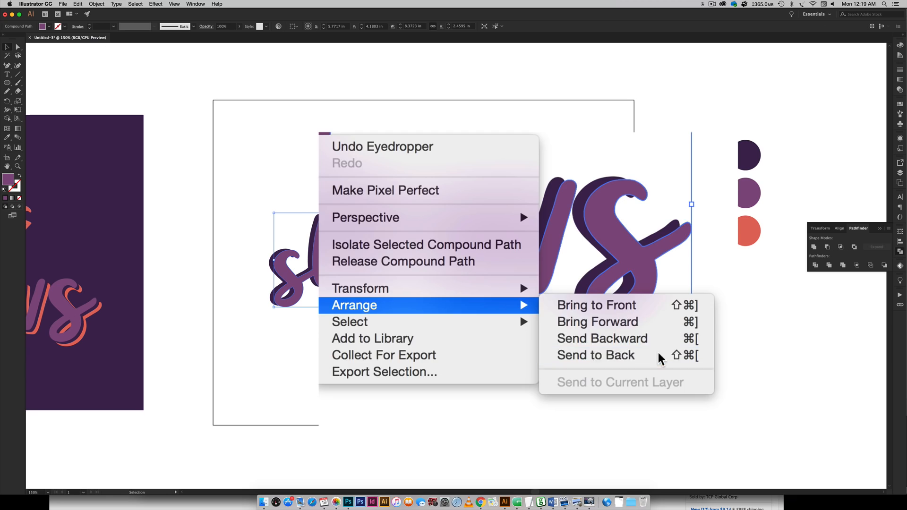
{"action": "left_click", "coordinate": [671, 355]}
Set the Blend tool options to Specified Steps with 1 step.
{"action": "left_click", "coordinate": [457, 166]}
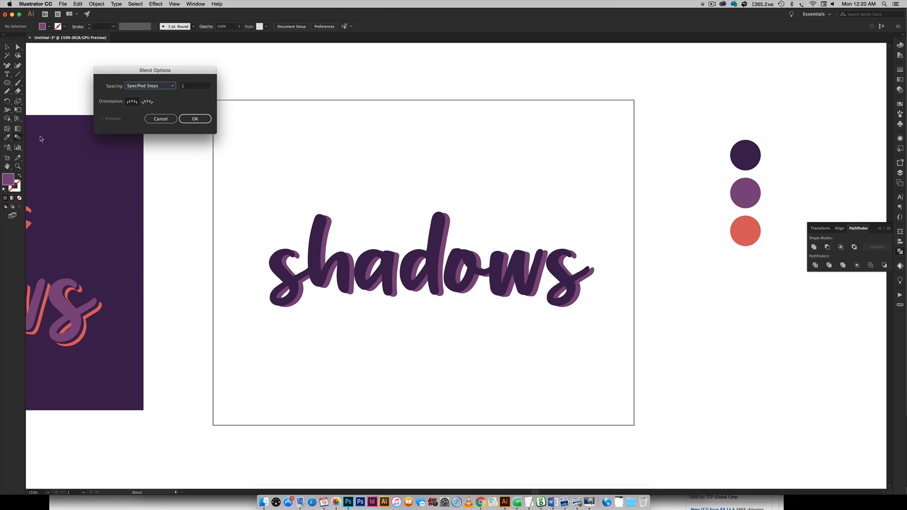
{"action": "double_click", "coordinate": [17, 137]}
{"action": "left_click", "coordinate": [148, 88]}
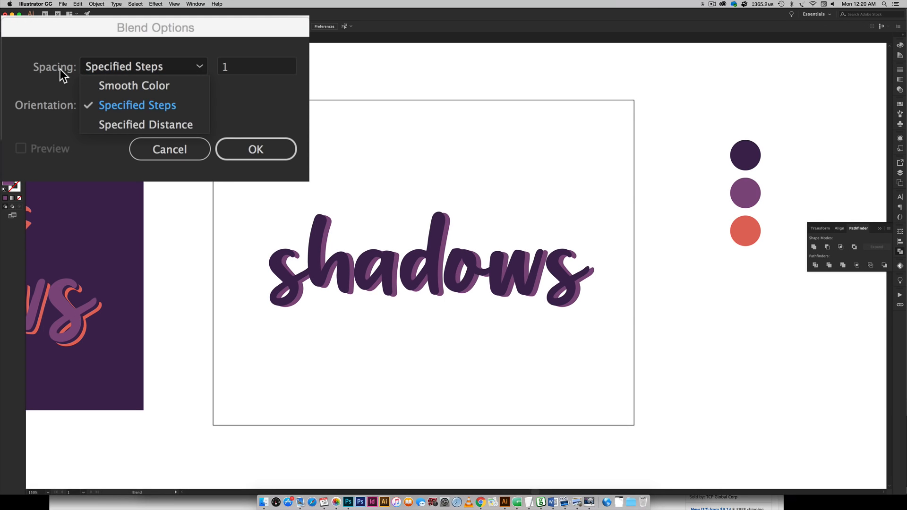
{"action": "left_click", "coordinate": [111, 105]}
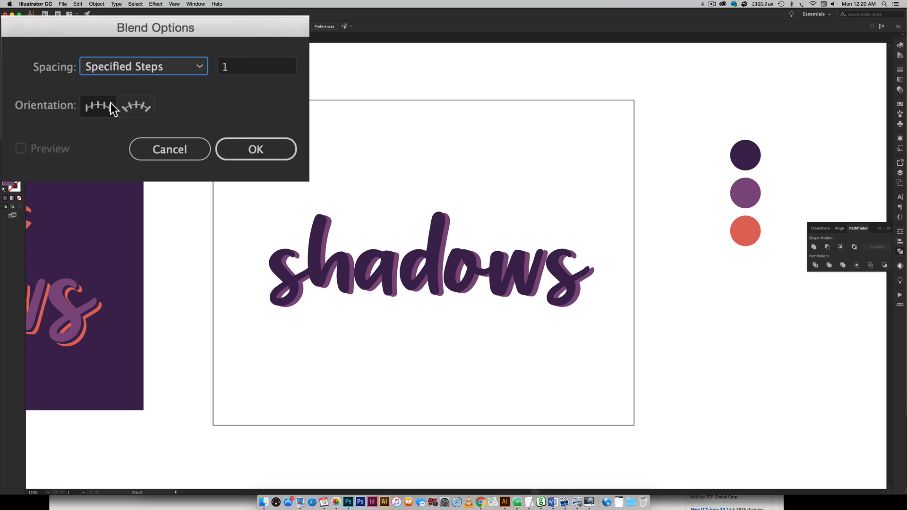
{"action": "left_click", "coordinate": [229, 67]}
{"action": "type", "text": "1"}
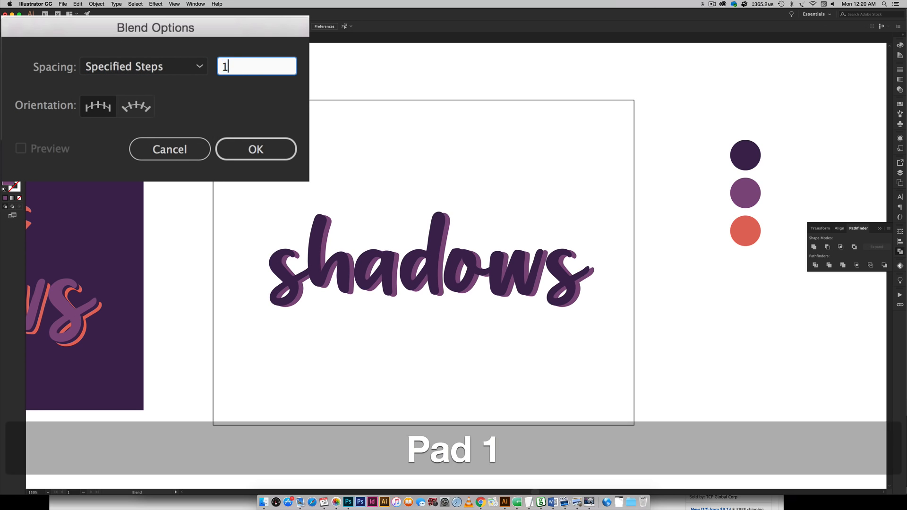
{"action": "key", "text": "Return"}
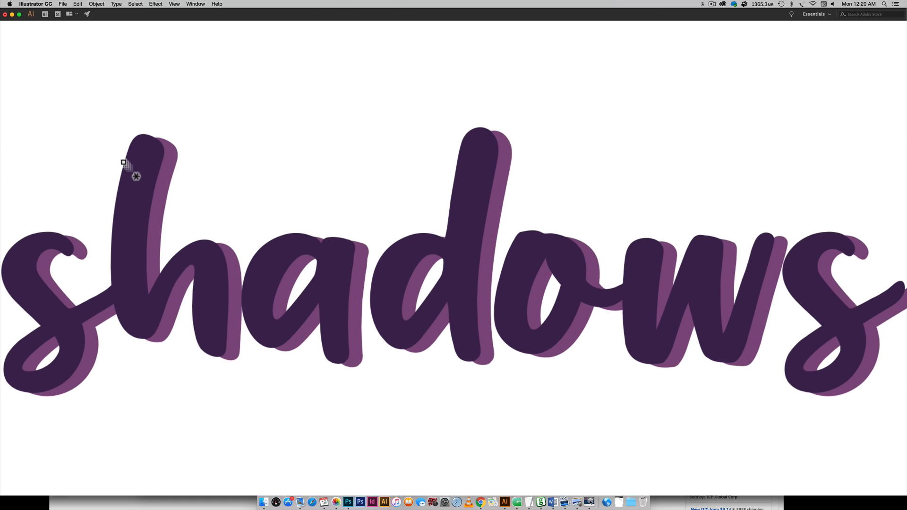
Blend the front text with the purple copy behind it using the Blend tool, then deselect.
{"action": "left_click", "coordinate": [313, 225]}
{"action": "left_click", "coordinate": [157, 196]}
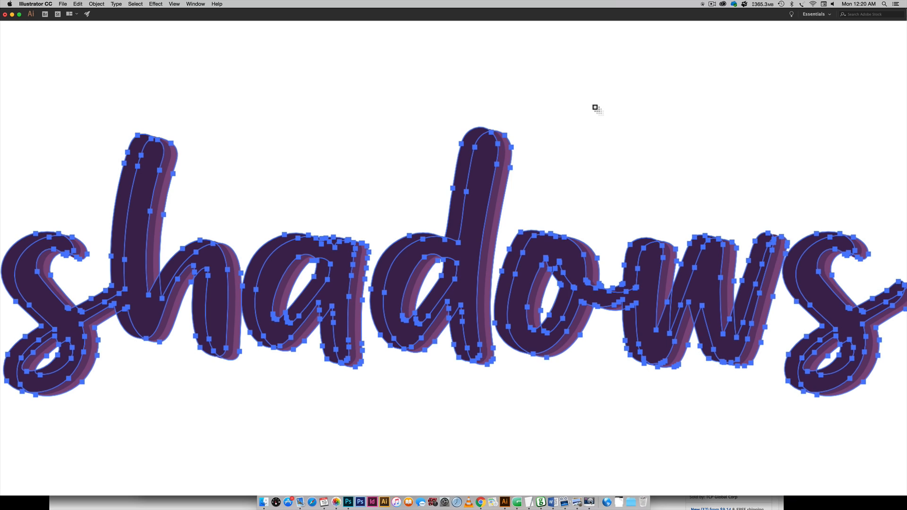
{"action": "key", "text": "super+equal"}
{"action": "key", "text": "super+equal"}
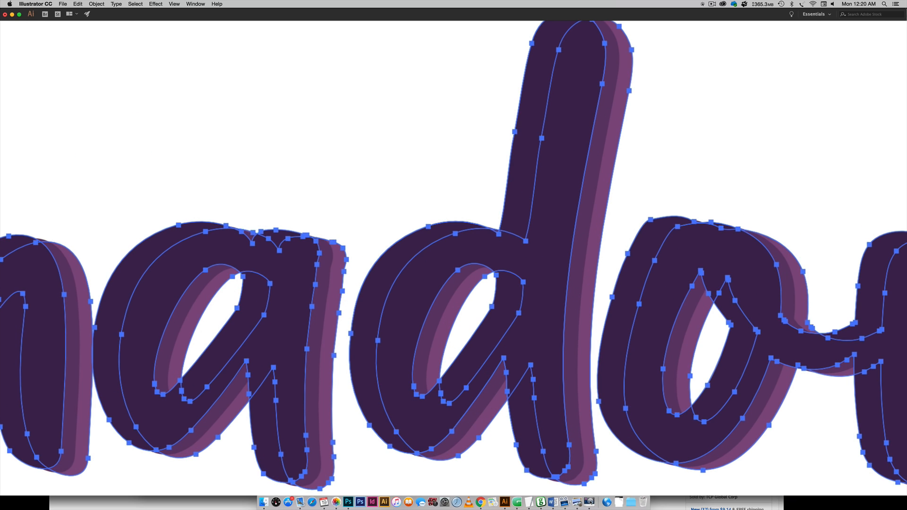
{"action": "key", "text": "v"}
{"action": "left_click", "coordinate": [699, 129]}
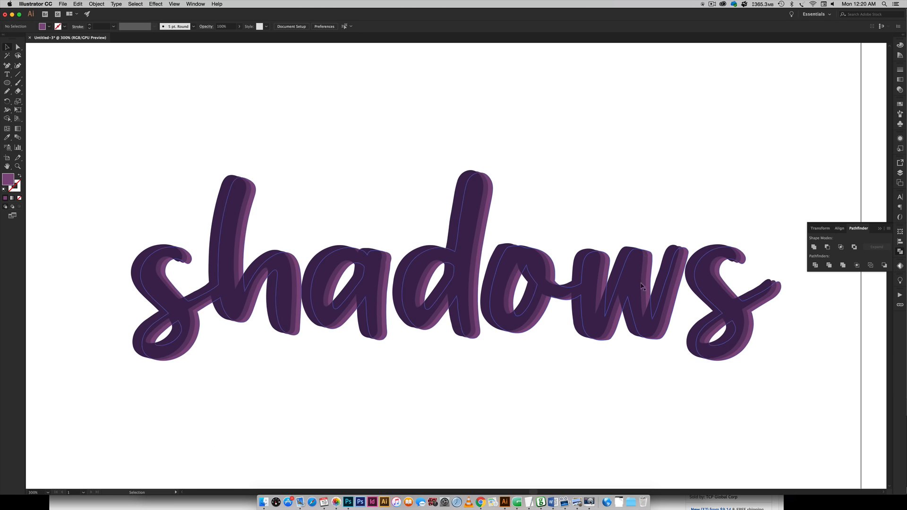
Expand the blended text object.
{"action": "left_click", "coordinate": [454, 250]}
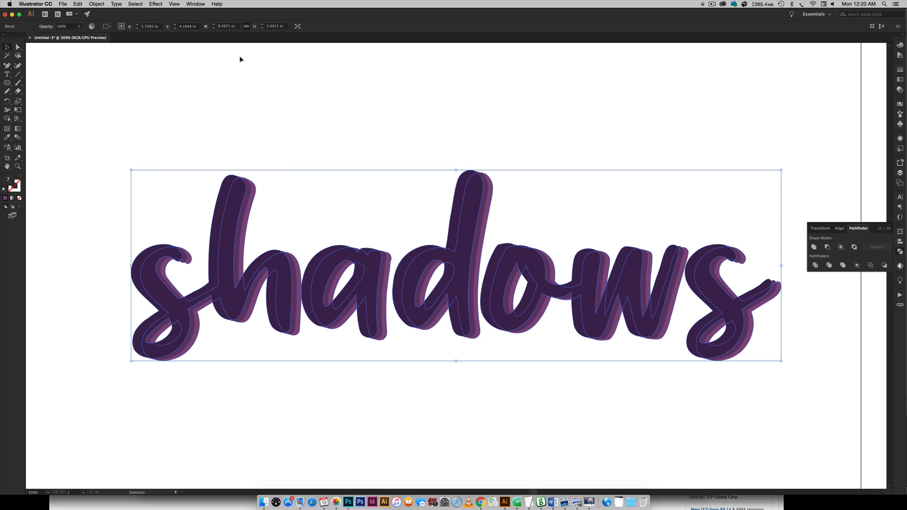
{"action": "left_click", "coordinate": [97, 4]}
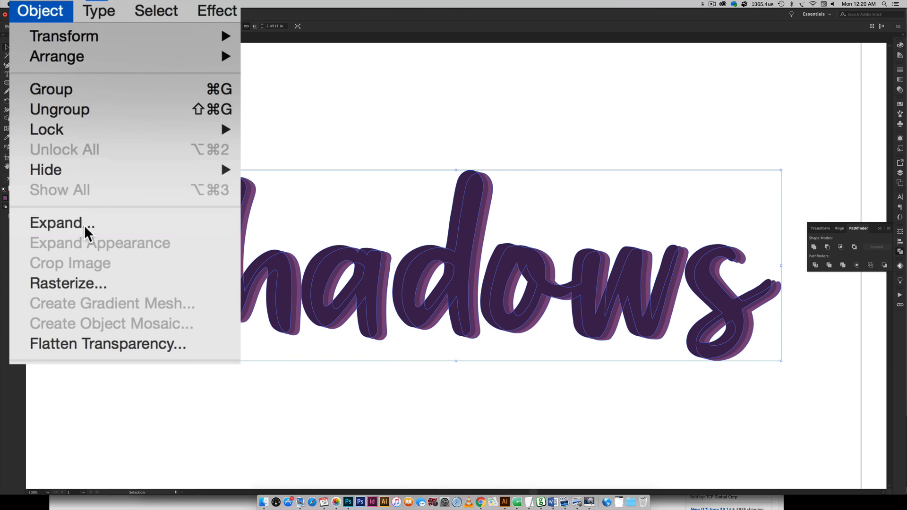
{"action": "left_click", "coordinate": [111, 76]}
{"action": "key", "text": "Return"}
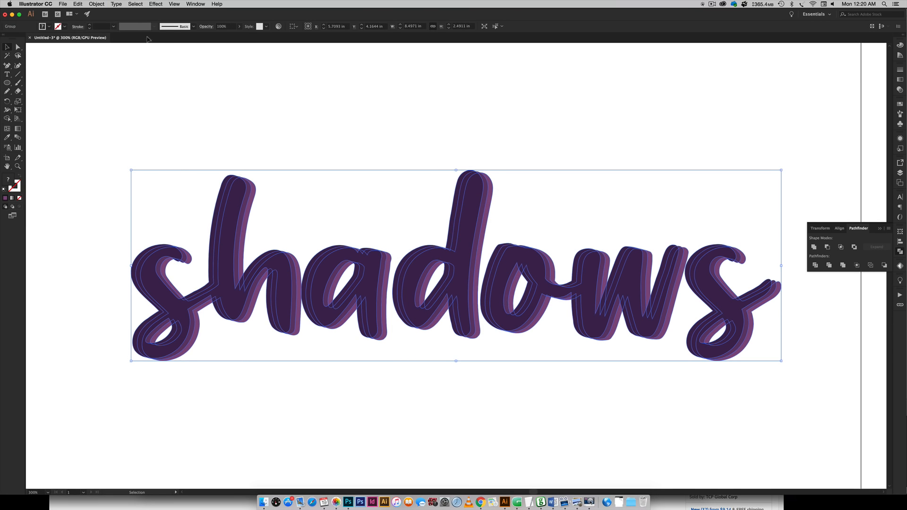
Ungroup the expanded blend and deselect it.
{"action": "left_click", "coordinate": [104, 4]}
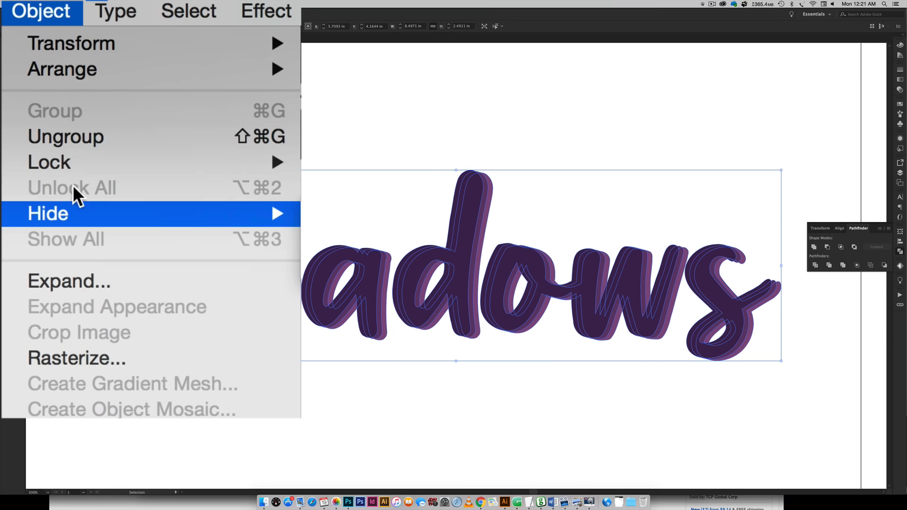
{"action": "left_click", "coordinate": [105, 142]}
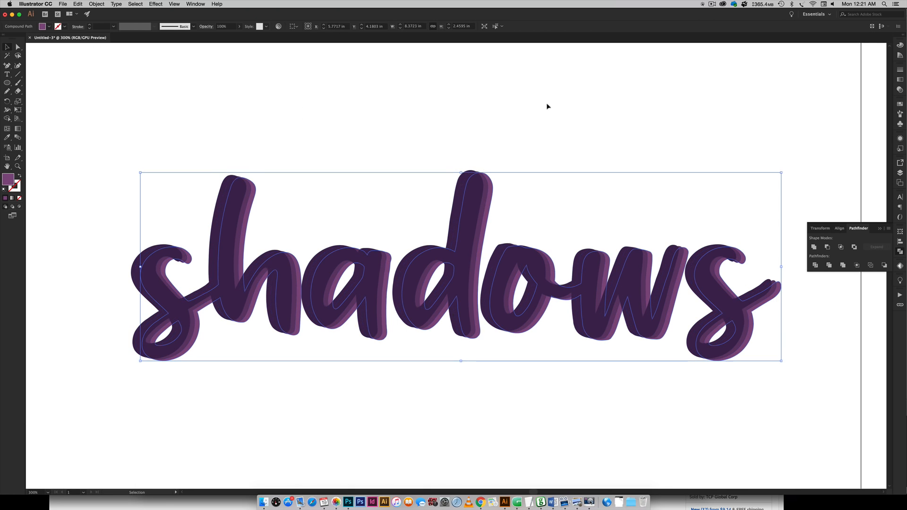
{"action": "left_click", "coordinate": [516, 191]}
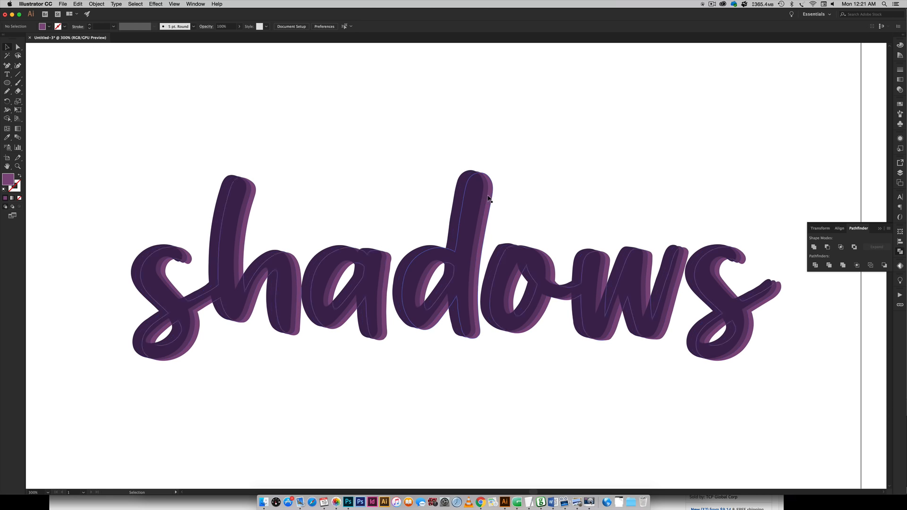
Move the front dark purple text onto a newly created layer.
{"action": "left_click", "coordinate": [457, 258]}
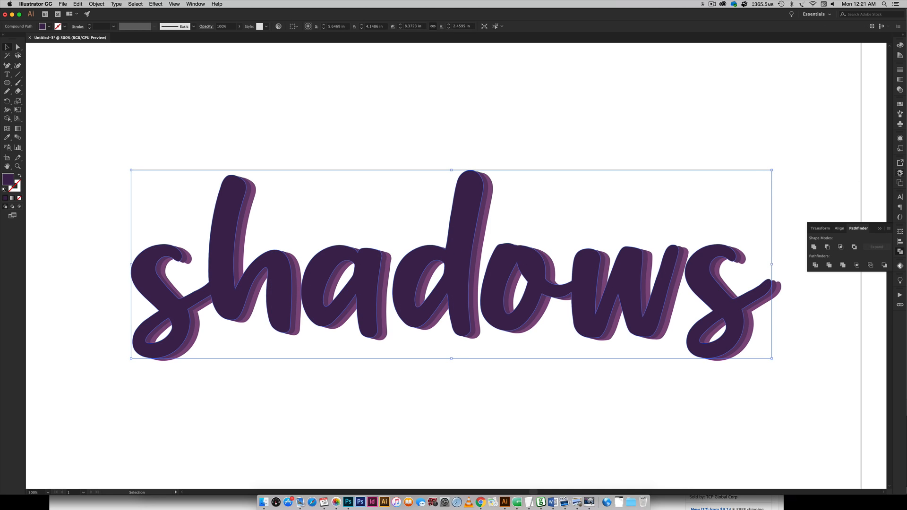
{"action": "left_click", "coordinate": [900, 173]}
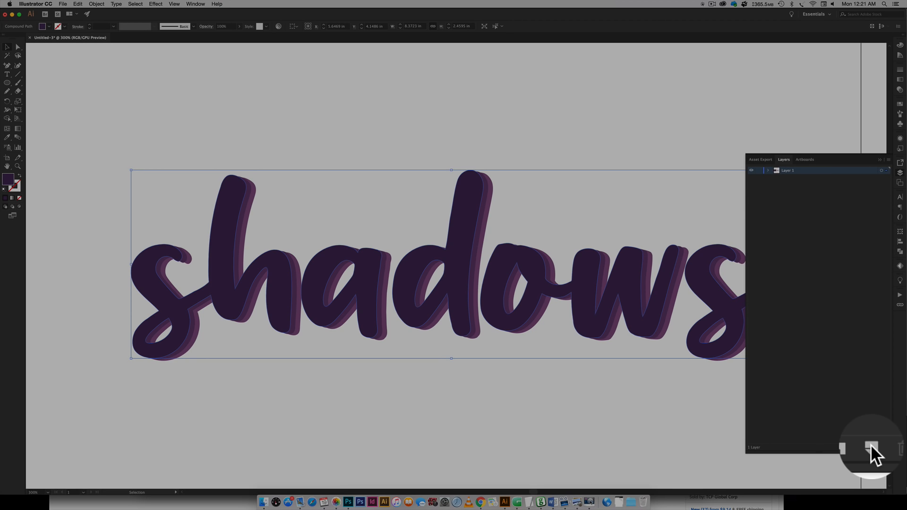
{"action": "left_click", "coordinate": [872, 447]}
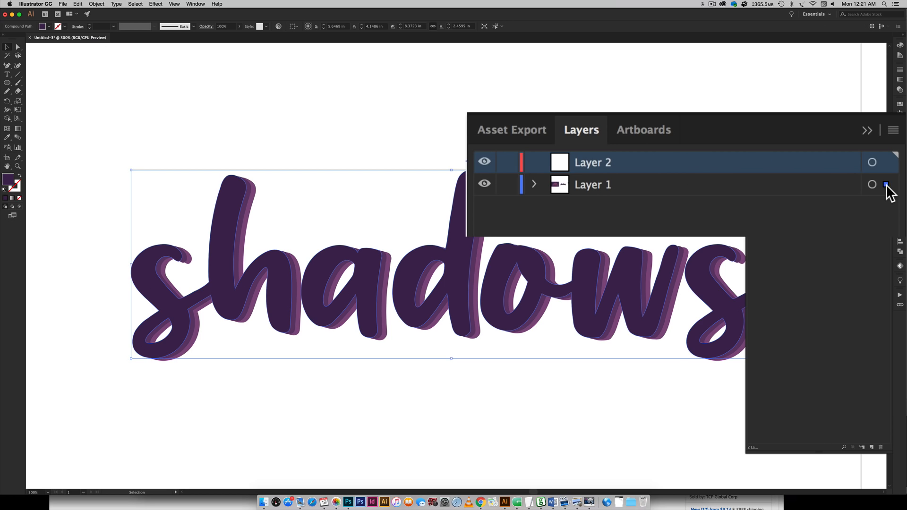
{"action": "left_click_drag", "start_coordinate": [887, 186], "coordinate": [887, 162]}
Lock and hide the new layer holding the front text.
{"action": "left_click", "coordinate": [507, 162]}
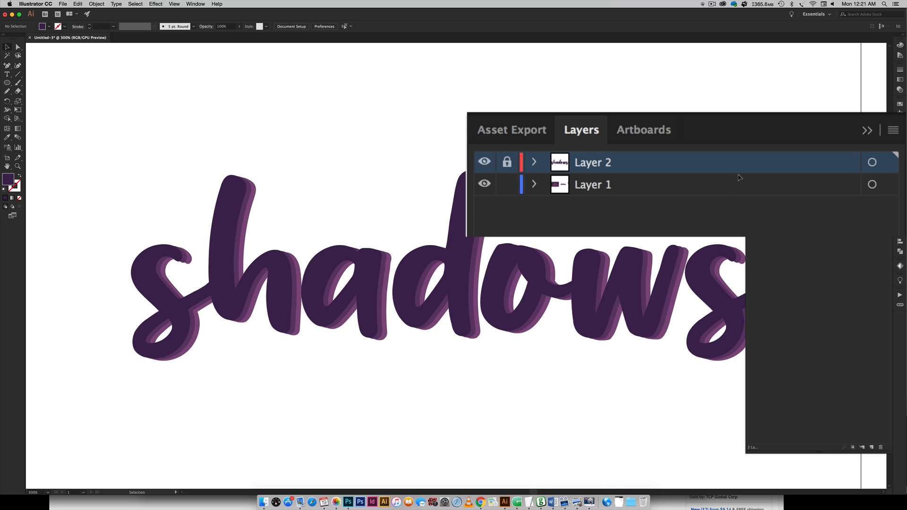
{"action": "left_click", "coordinate": [484, 162]}
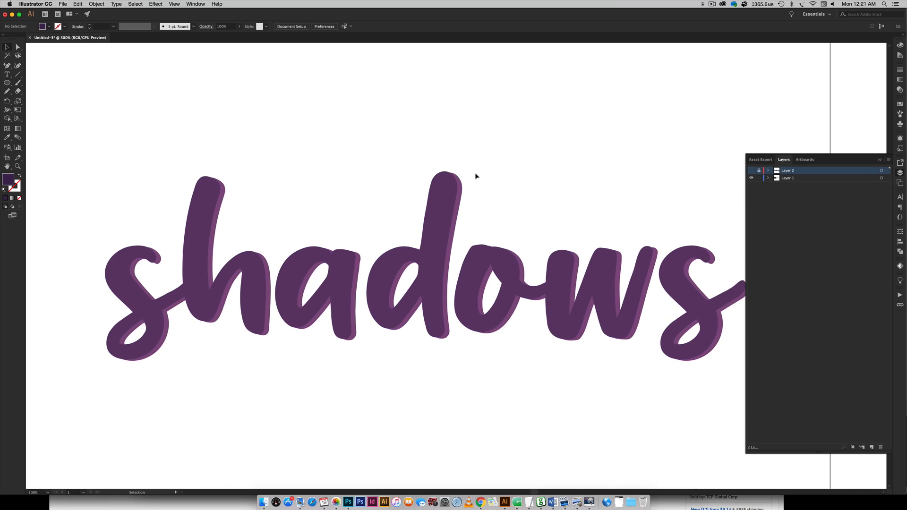
Select the remaining text shapes on the first layer and subtract the front from the back with Minus Front.
{"action": "left_click", "coordinate": [445, 195]}
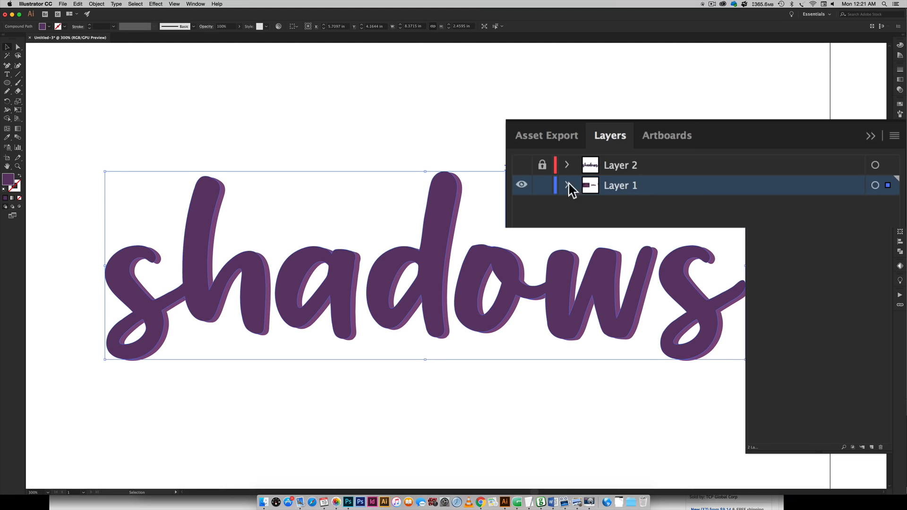
{"action": "left_click", "coordinate": [545, 194]}
{"action": "scroll", "coordinate": [541, 191], "scroll_direction": "right", "scroll_amount": 3}
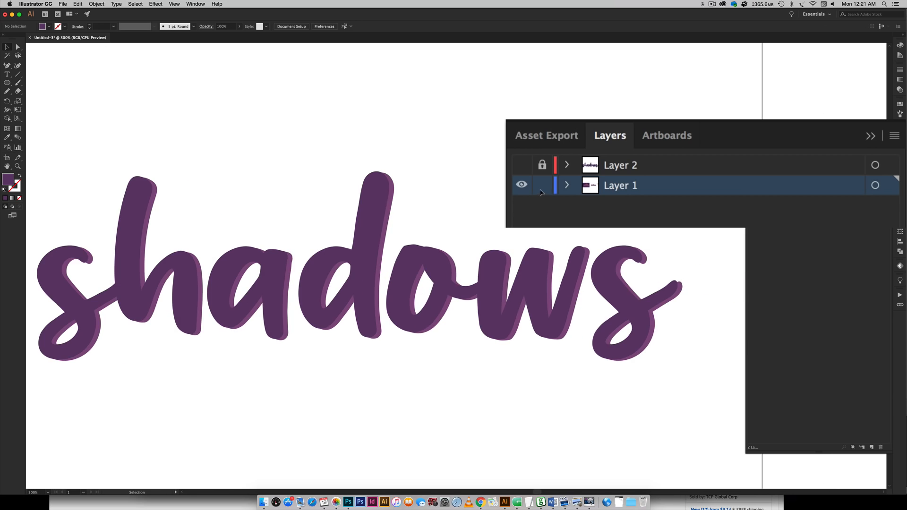
{"action": "left_click_drag", "start_coordinate": [663, 174], "coordinate": [486, 373]}
{"action": "left_click_drag", "start_coordinate": [685, 159], "coordinate": [703, 411]}
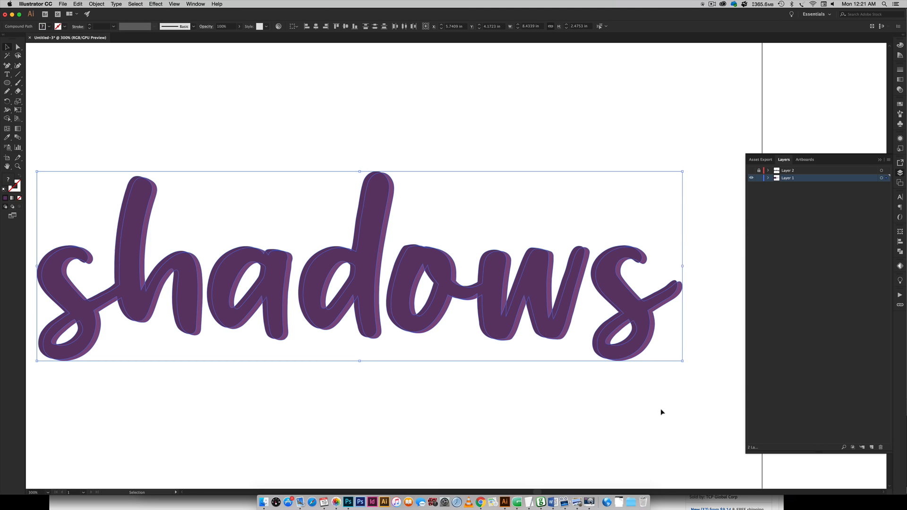
{"action": "left_click", "coordinate": [900, 251]}
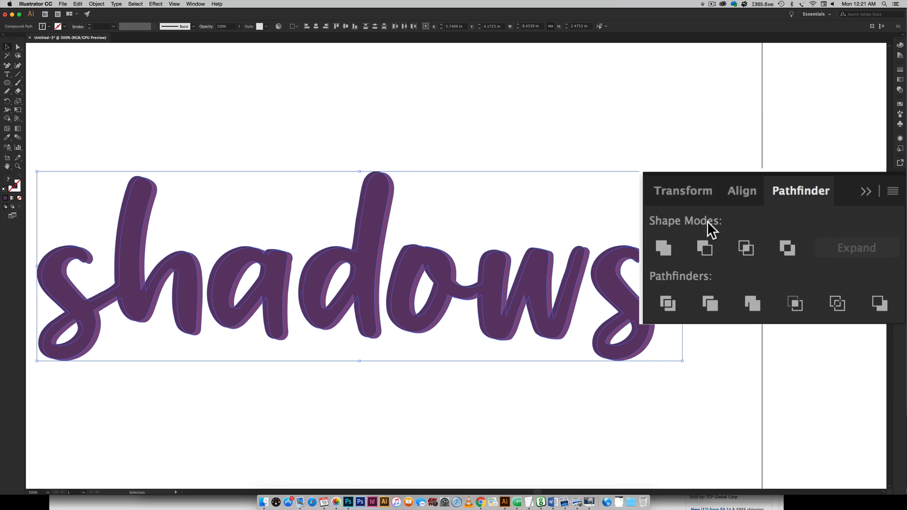
{"action": "left_click", "coordinate": [704, 248]}
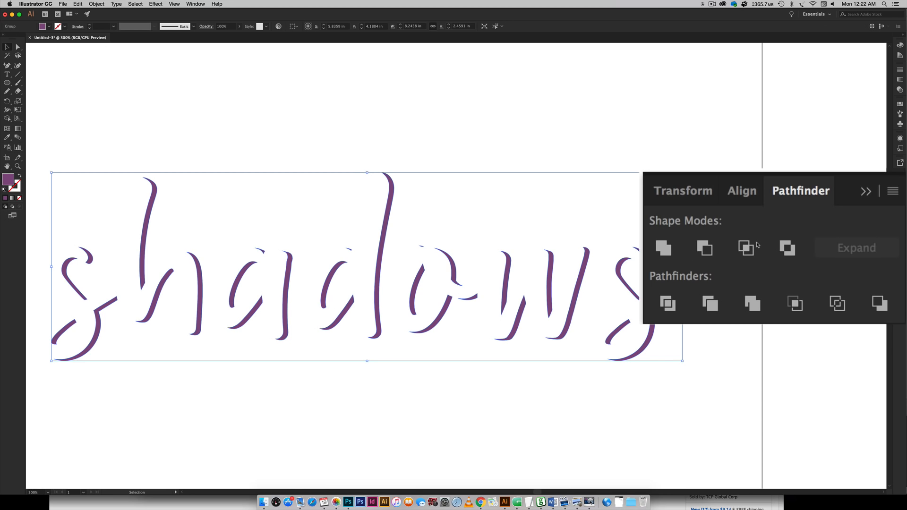
{"action": "left_click", "coordinate": [536, 247]}
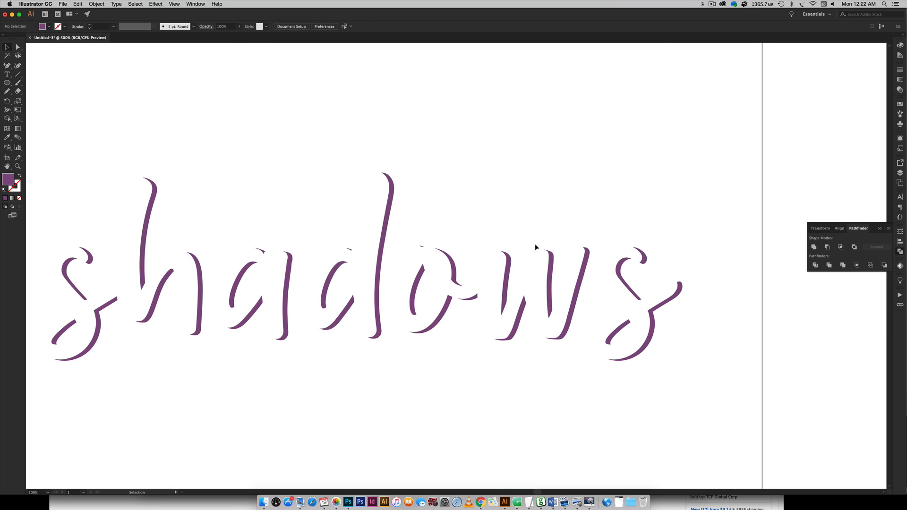
Open the Layers panel, then show and unlock the layer holding the front text.
{"action": "left_click", "coordinate": [901, 174]}
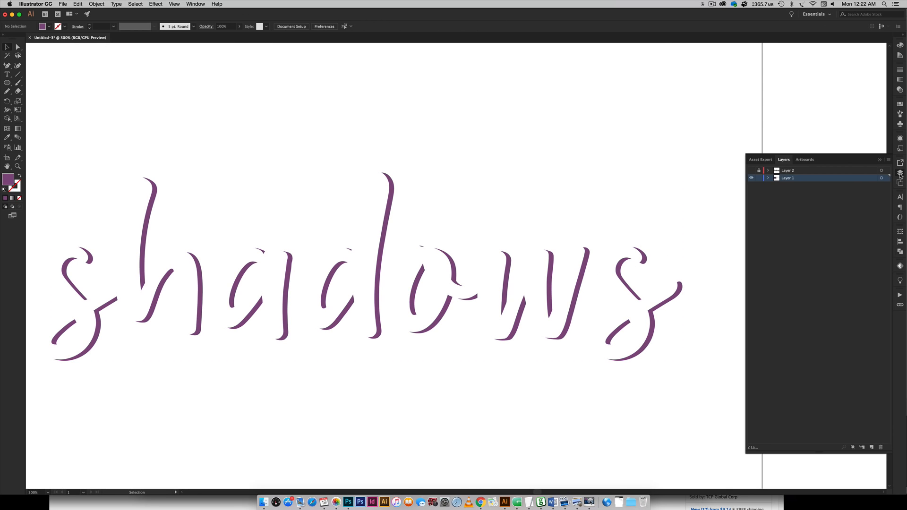
{"action": "left_click", "coordinate": [751, 171]}
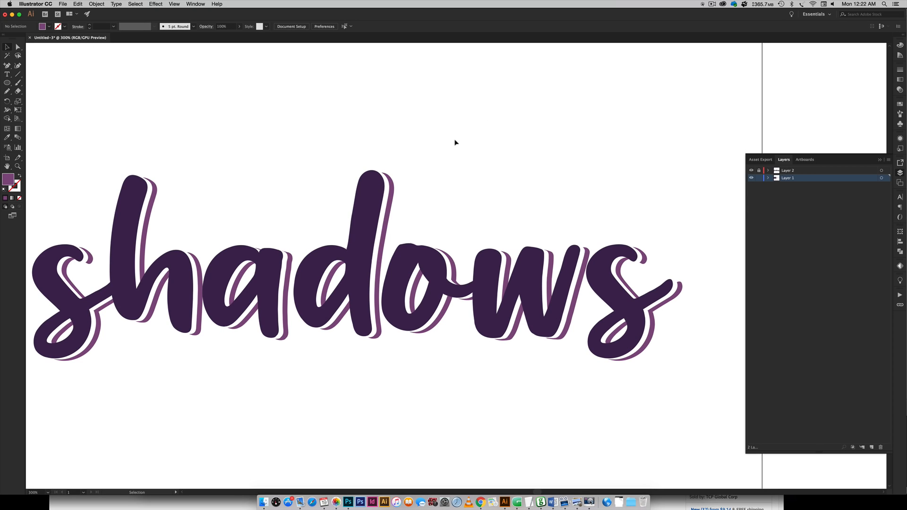
{"action": "key", "text": "super+minus"}
{"action": "key", "text": "super+minus"}
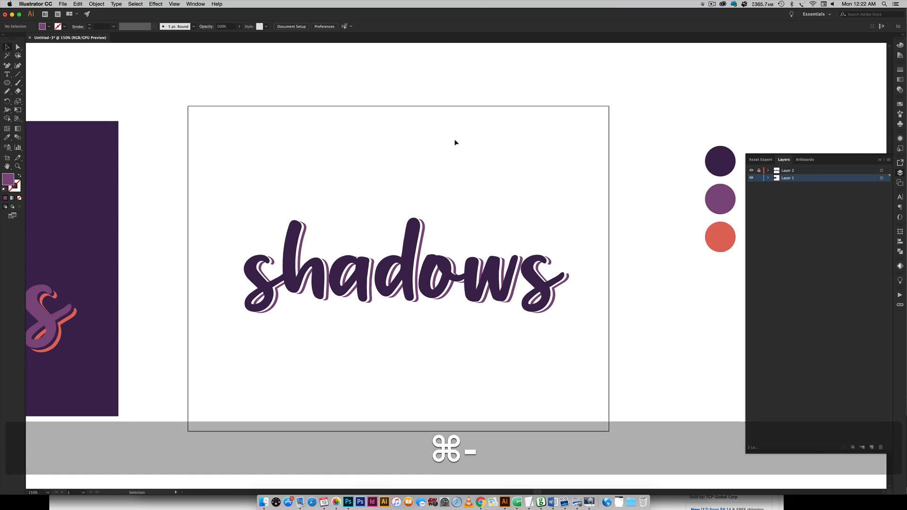
{"action": "scroll", "coordinate": [454, 141], "scroll_direction": "right", "scroll_amount": 8}
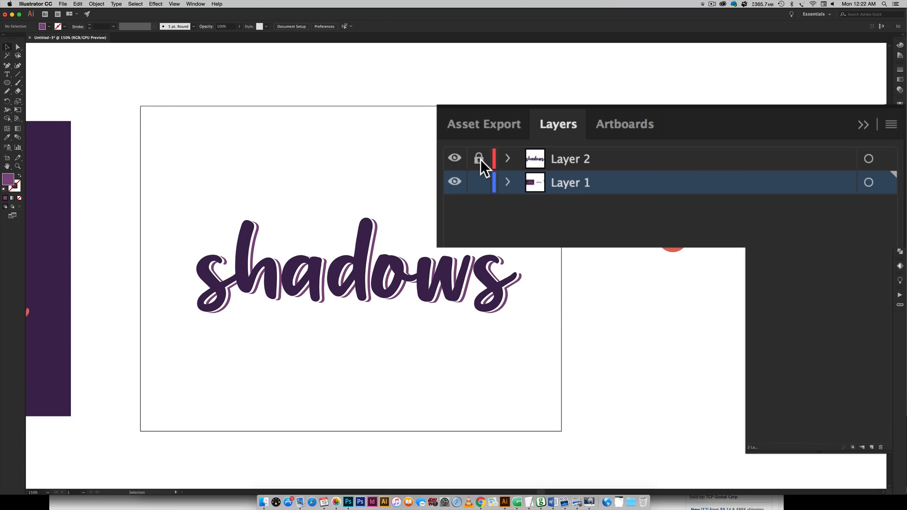
{"action": "left_click", "coordinate": [479, 159]}
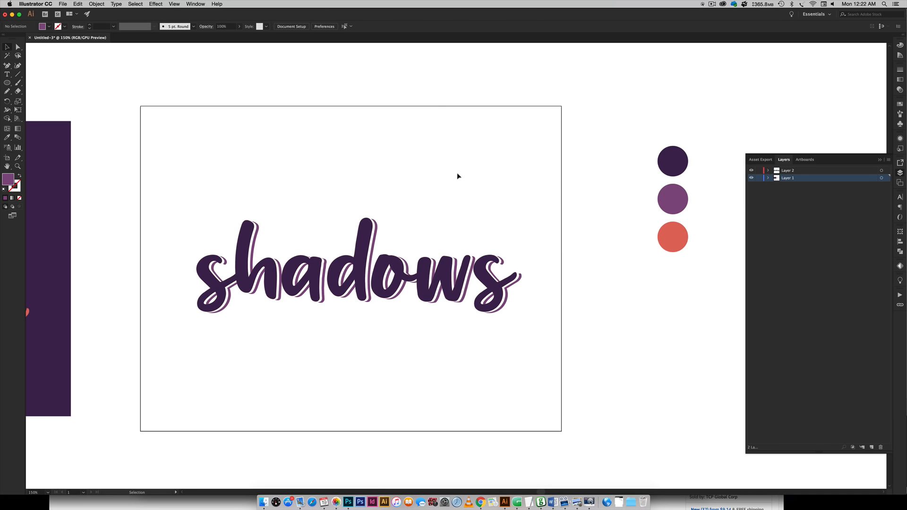
Draw a background rectangle about 10.3 × 6.2 in behind the text and fill it with the dark purple swatch.
{"action": "key", "text": "m"}
{"action": "left_click_drag", "start_coordinate": [157, 135], "coordinate": [550, 374]}
{"action": "key", "text": "shift+super+bracketleft"}
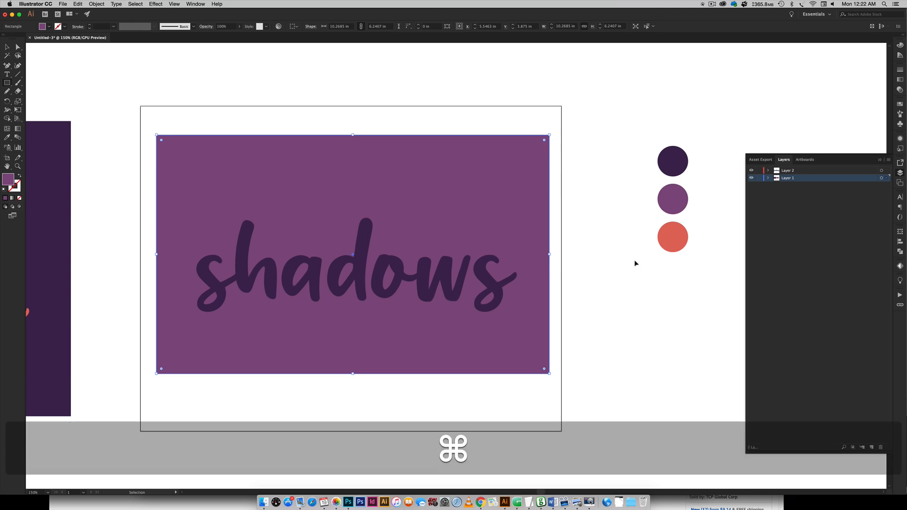
{"action": "key", "text": "i"}
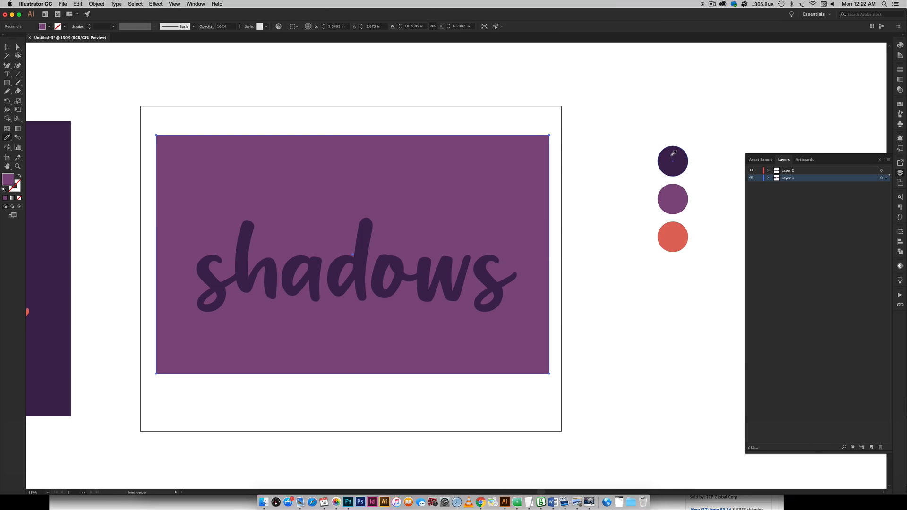
{"action": "left_click", "coordinate": [672, 159]}
{"action": "key", "text": "v"}
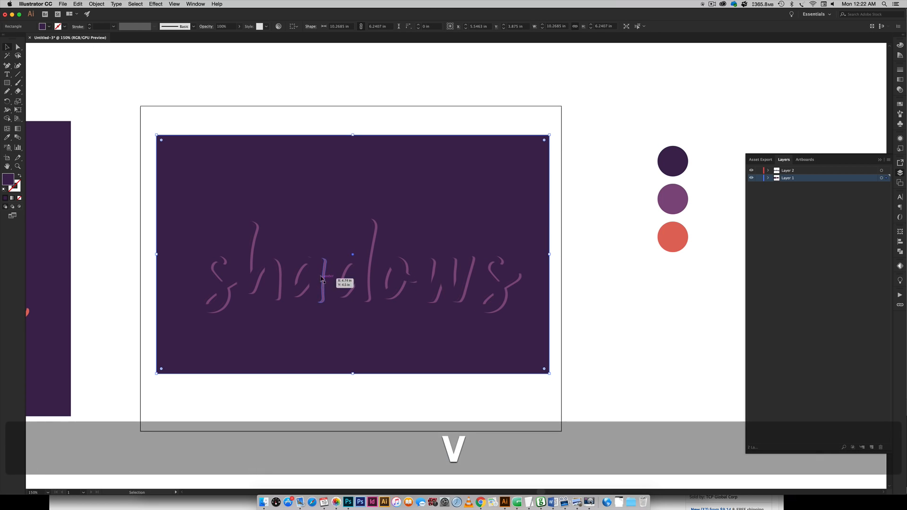
Fill the front text with the medium purple swatch color.
{"action": "left_click", "coordinate": [371, 276]}
{"action": "scroll", "coordinate": [526, 256], "scroll_direction": "left", "scroll_amount": 5}
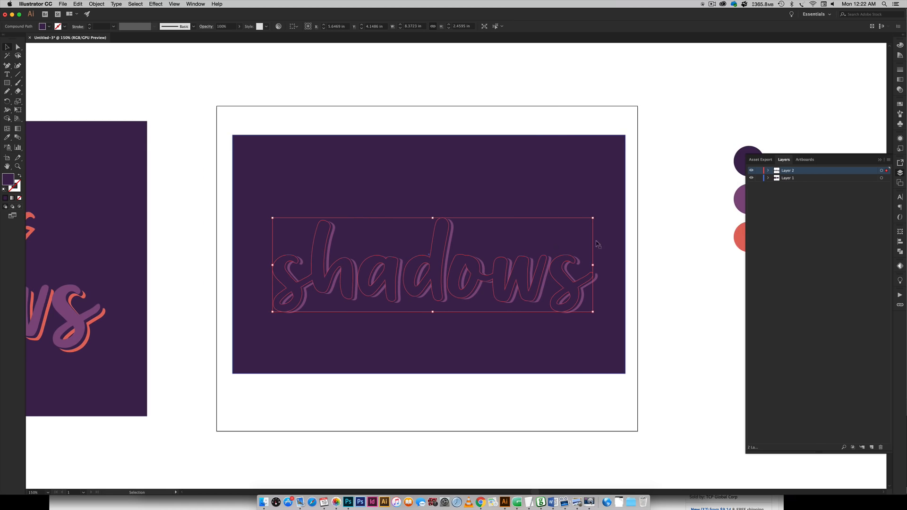
{"action": "scroll", "coordinate": [671, 230], "scroll_direction": "right", "scroll_amount": 4}
{"action": "key", "text": "i"}
{"action": "left_click", "coordinate": [681, 192]}
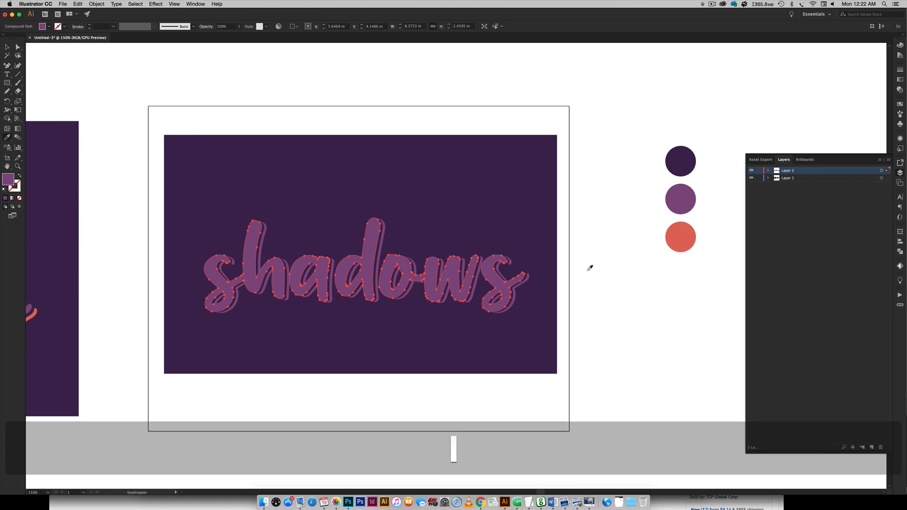
{"action": "key", "text": "v"}
Fill the shadow shapes behind the text with the coral swatch color and deselect.
{"action": "left_click", "coordinate": [512, 302]}
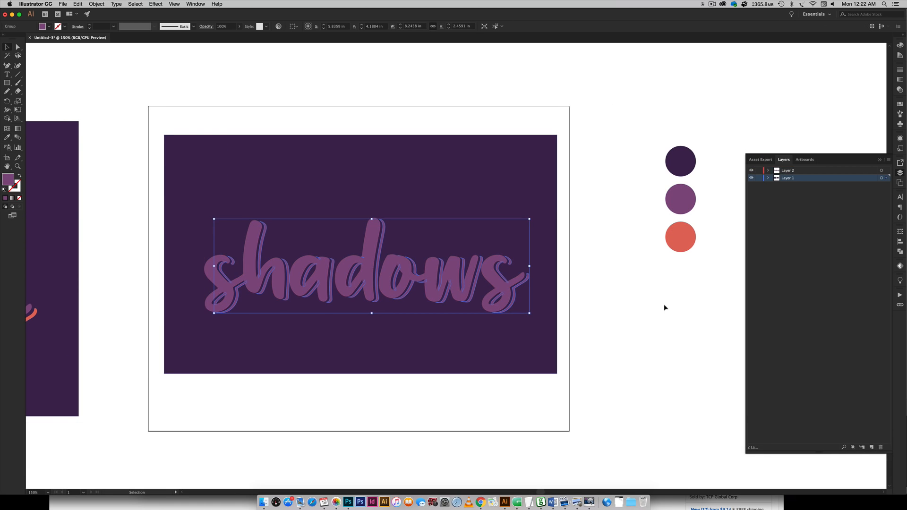
{"action": "key", "text": "i"}
{"action": "left_click", "coordinate": [680, 236]}
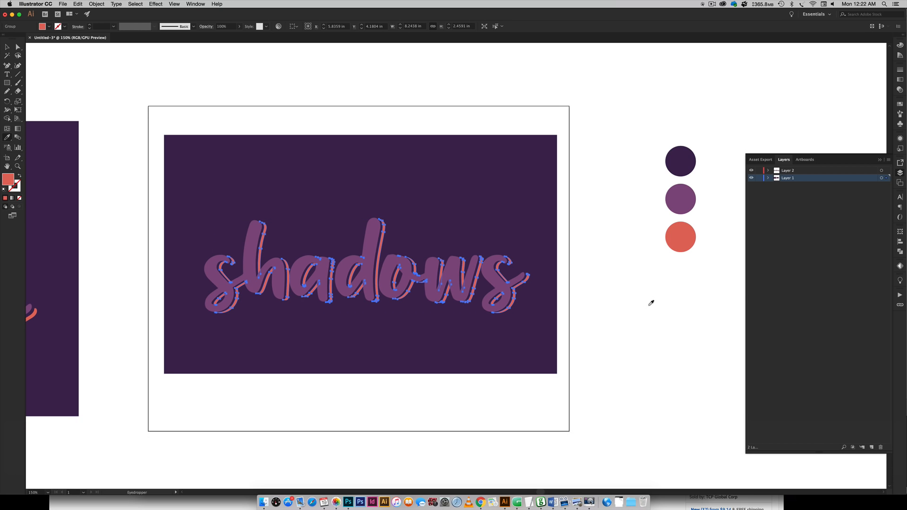
{"action": "key", "text": "v"}
{"action": "left_click", "coordinate": [641, 304]}
Compare the finished shadows artwork with the reference design beside the artboard.
{"action": "scroll", "coordinate": [463, 284], "scroll_direction": "left", "scroll_amount": 10}
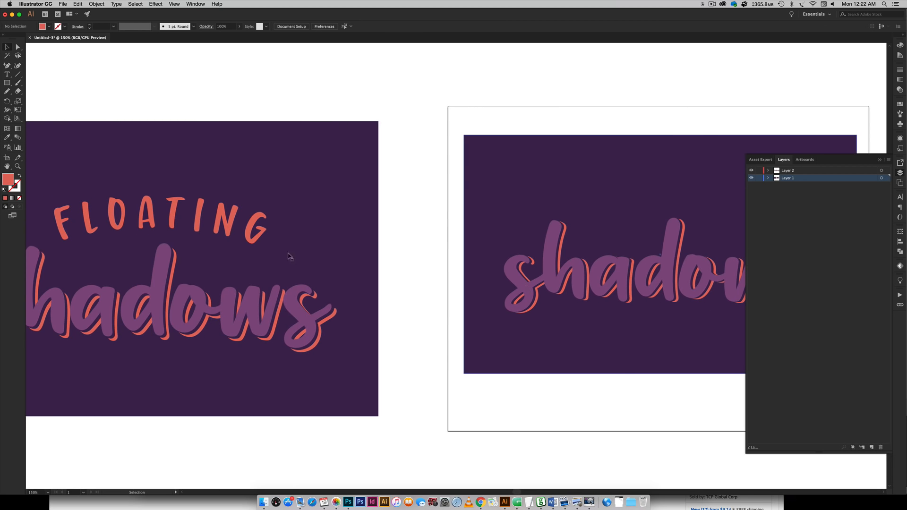
{"action": "scroll", "coordinate": [348, 243], "scroll_direction": "right", "scroll_amount": 8}
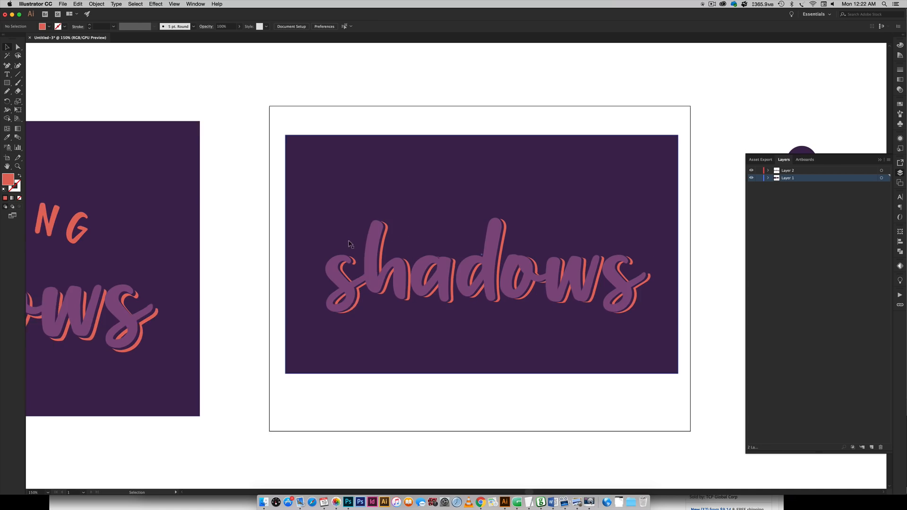
{"action": "scroll", "coordinate": [348, 242], "scroll_direction": "right", "scroll_amount": 5}
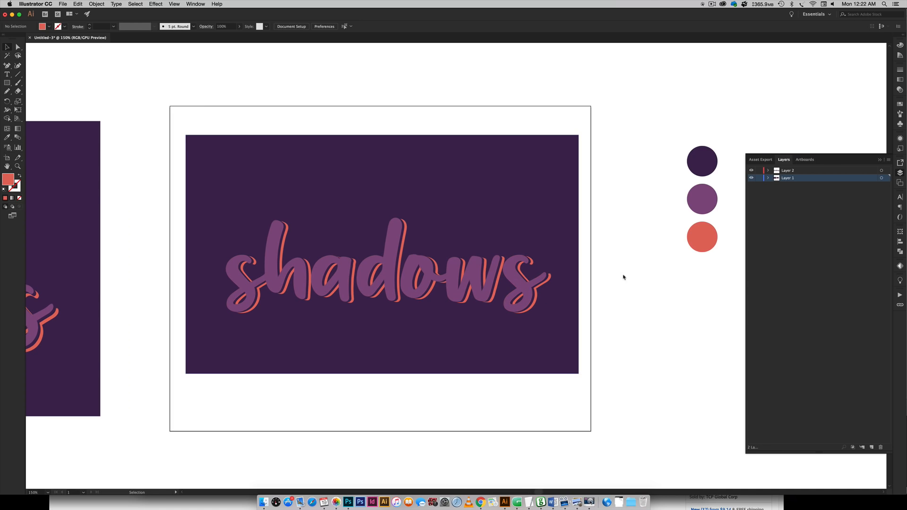
{"action": "key", "text": "super+minus"}
{"action": "key", "text": "super+minus"}
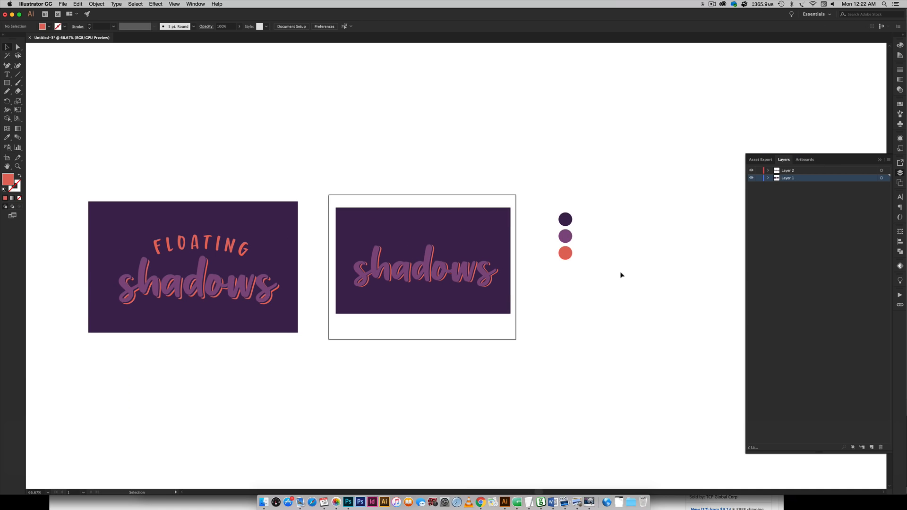